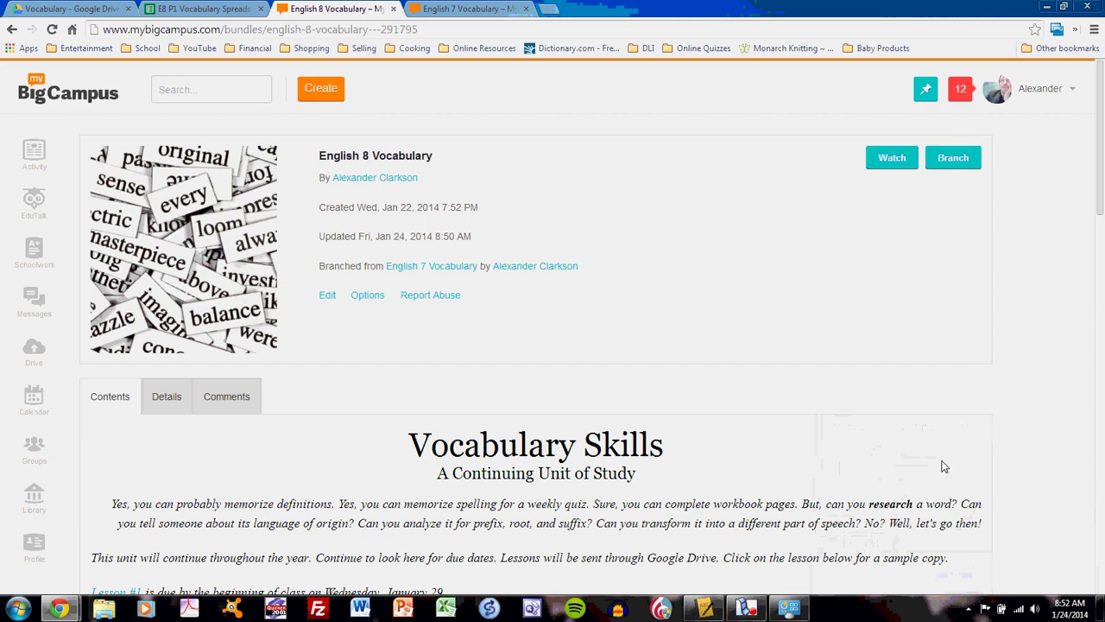
Open the Lesson #1 sample document from the English 8 Vocabulary page in a new browser tab and switch to it
{"action": "scroll", "coordinate": [943, 466], "scroll_direction": "down", "scroll_amount": 3}
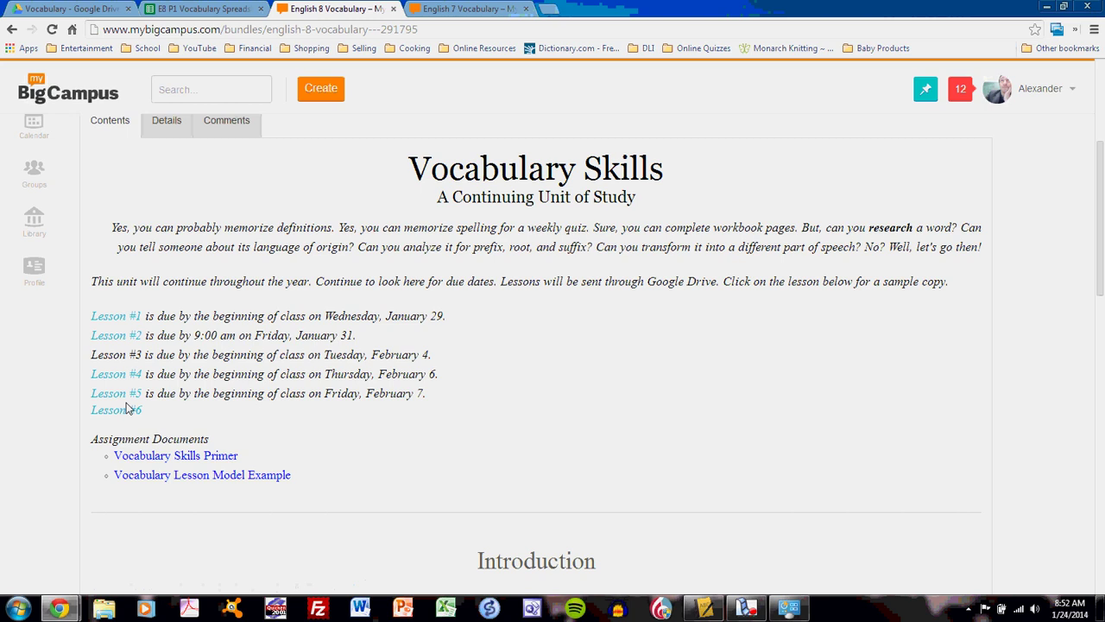
{"action": "right_click", "coordinate": [131, 320]}
{"action": "left_click", "coordinate": [144, 328]}
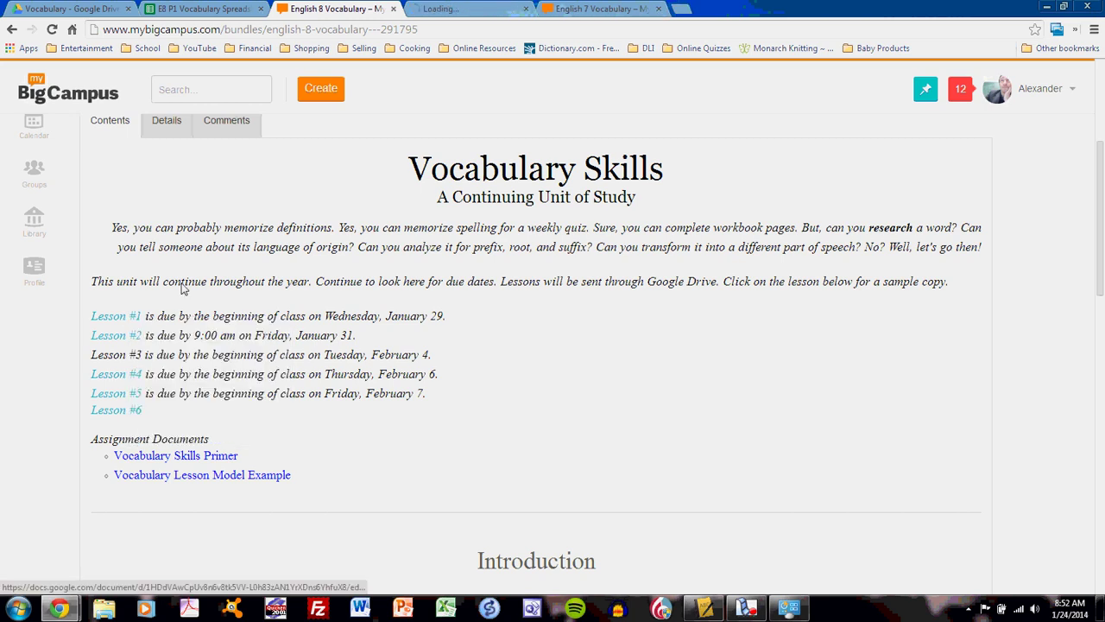
{"action": "left_click", "coordinate": [461, 8]}
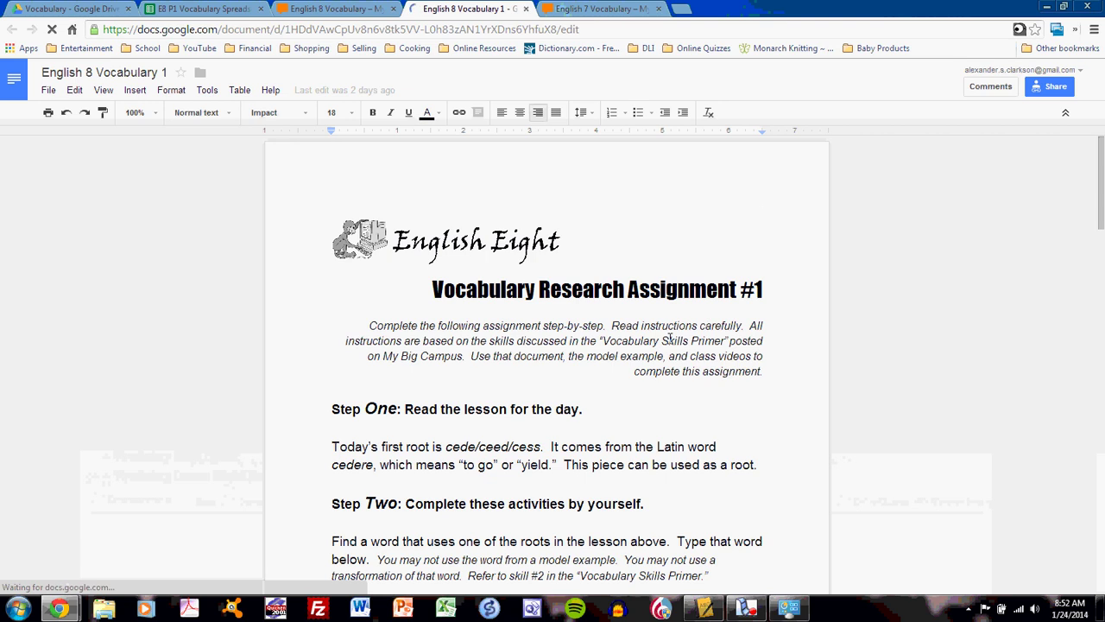
Read through the Vocabulary Research Assignment #1 document from Step One to the spreadsheet instructions in Step Four
{"action": "scroll", "coordinate": [669, 339], "scroll_direction": "down", "scroll_amount": 1}
{"action": "scroll", "coordinate": [669, 339], "scroll_direction": "down", "scroll_amount": 2}
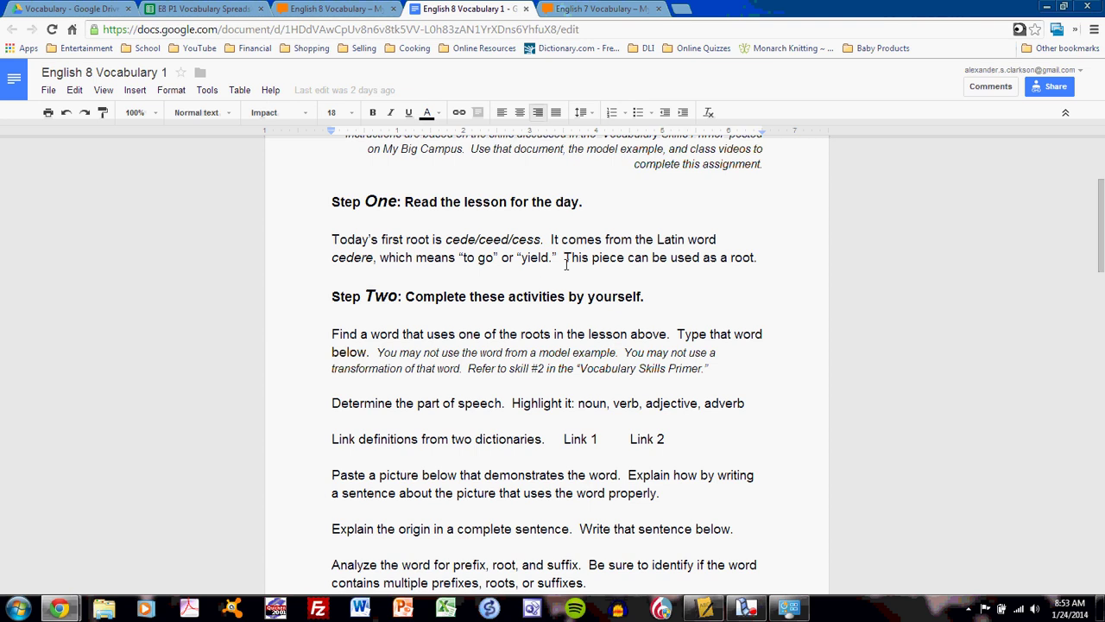
{"action": "scroll", "coordinate": [513, 299], "scroll_direction": "down", "scroll_amount": 1}
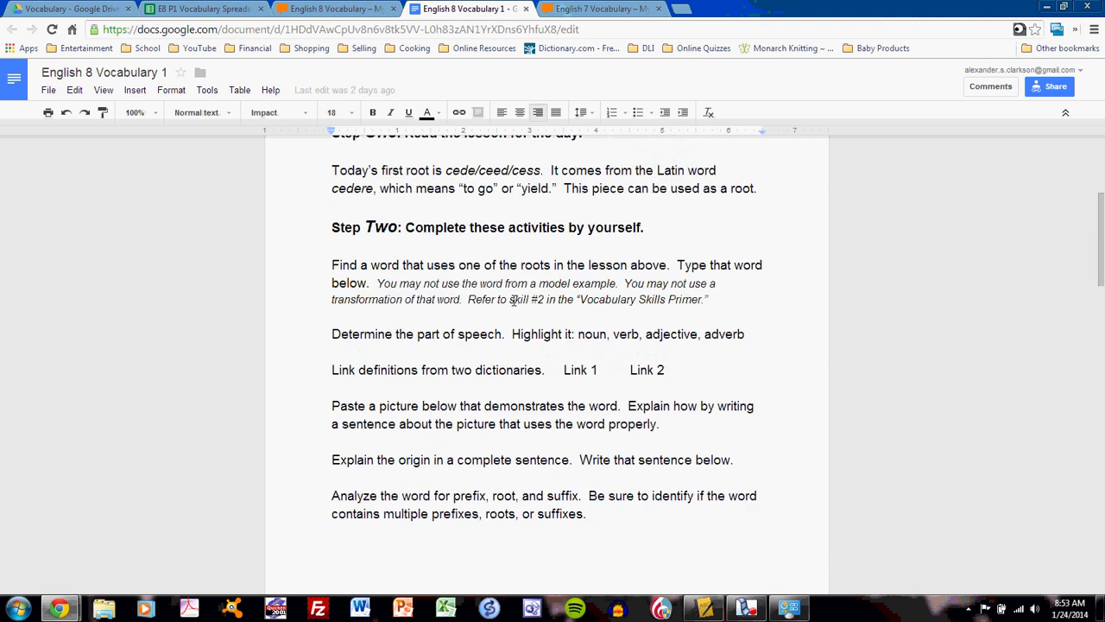
{"action": "scroll", "coordinate": [513, 300], "scroll_direction": "down", "scroll_amount": 4}
{"action": "scroll", "coordinate": [512, 299], "scroll_direction": "up", "scroll_amount": 1}
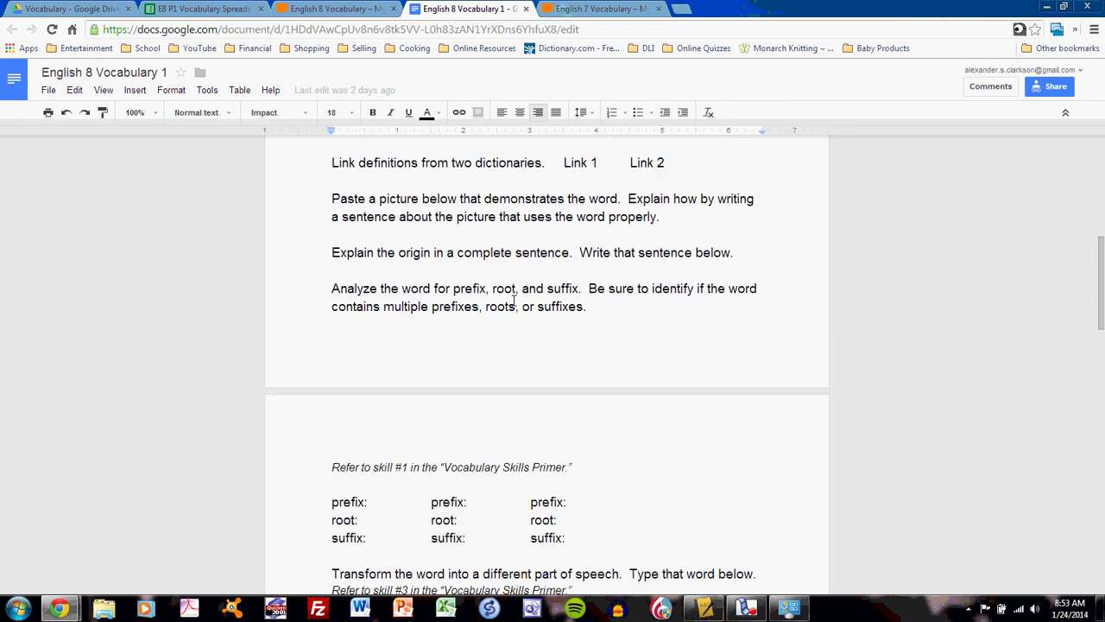
{"action": "scroll", "coordinate": [512, 300], "scroll_direction": "down", "scroll_amount": 7}
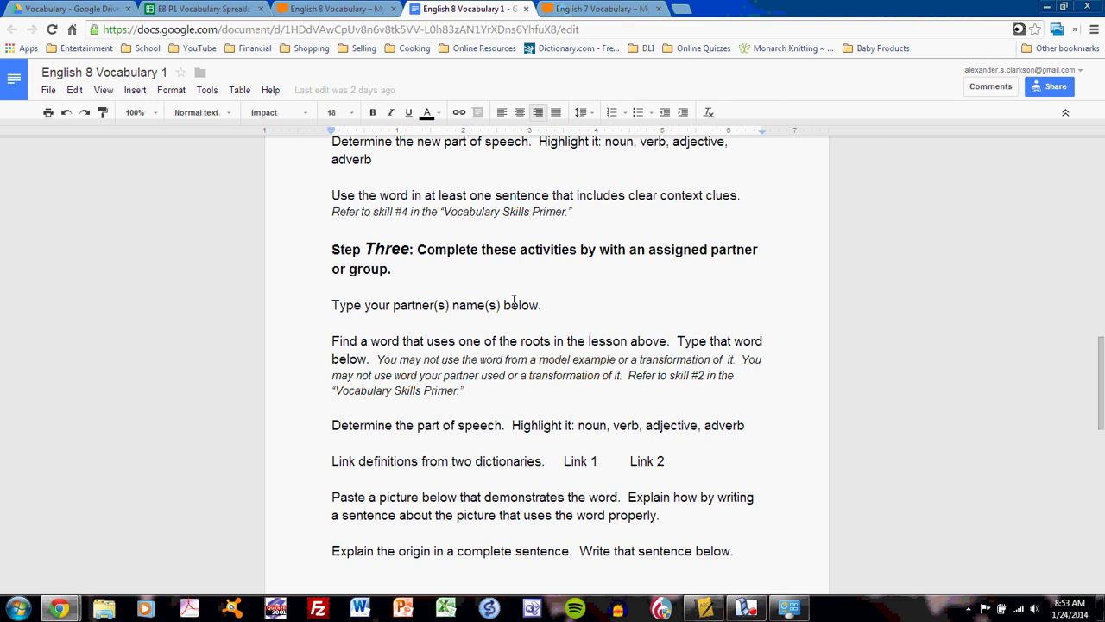
{"action": "scroll", "coordinate": [513, 300], "scroll_direction": "down", "scroll_amount": 8}
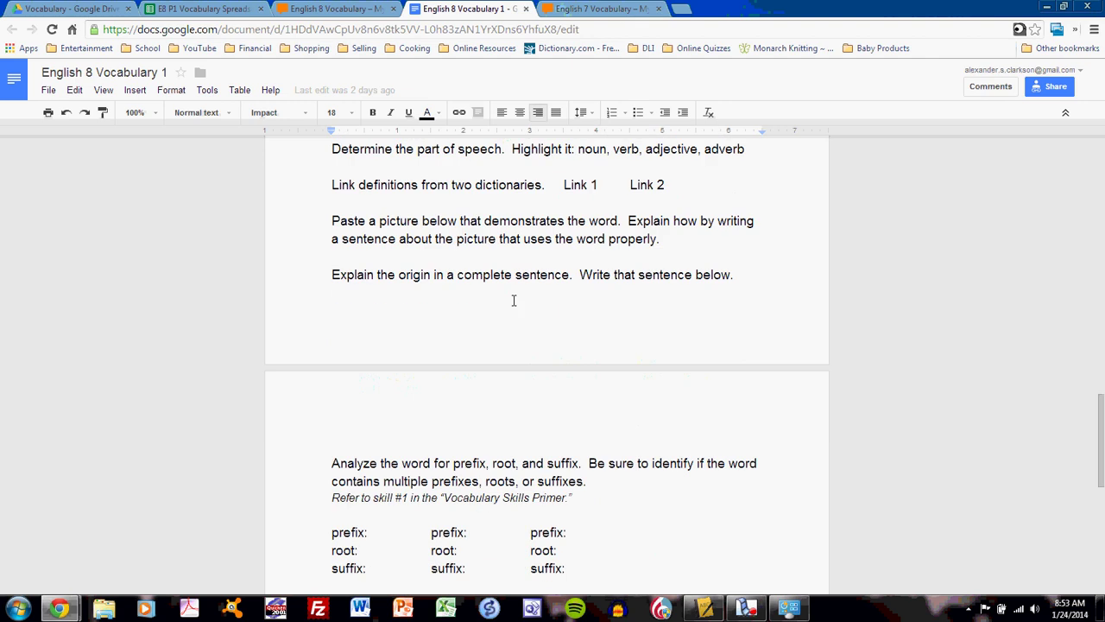
{"action": "scroll", "coordinate": [513, 300], "scroll_direction": "down", "scroll_amount": 2}
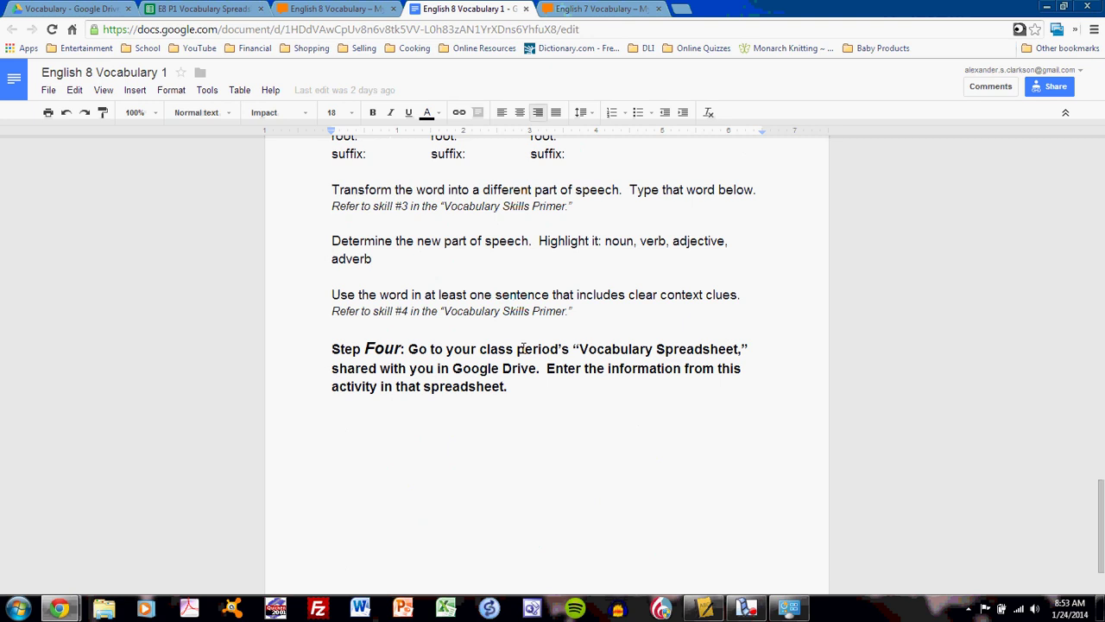
{"action": "scroll", "coordinate": [522, 349], "scroll_direction": "up", "scroll_amount": 9}
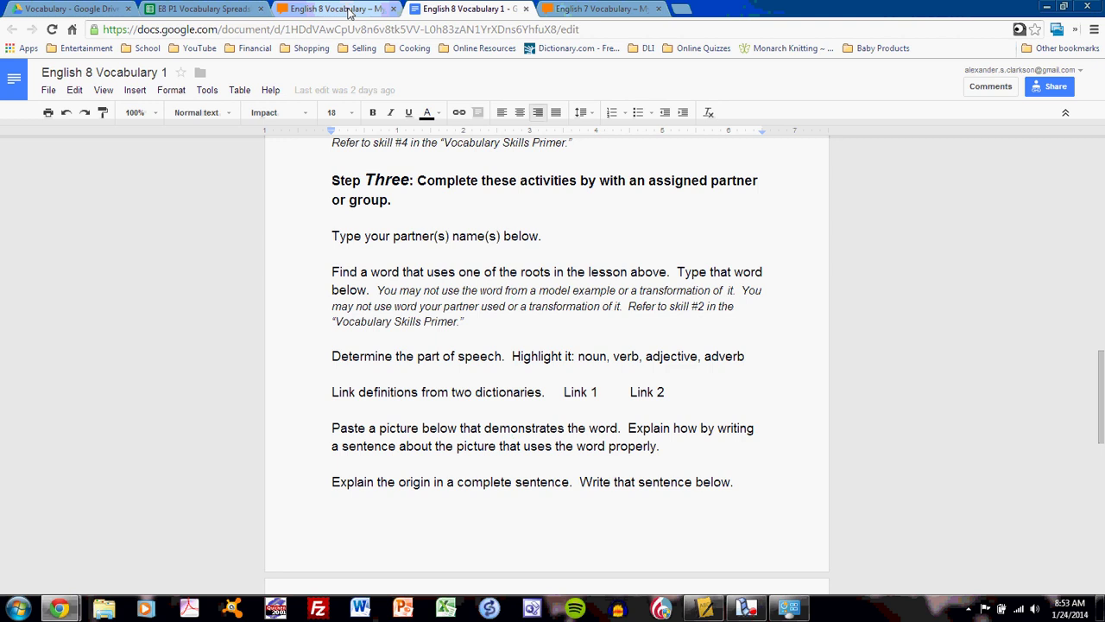
Return to the English 8 Vocabulary page and open the Vocabulary Skills Primer and Vocabulary Lesson Model Example in new browser tabs
{"action": "left_click", "coordinate": [345, 10]}
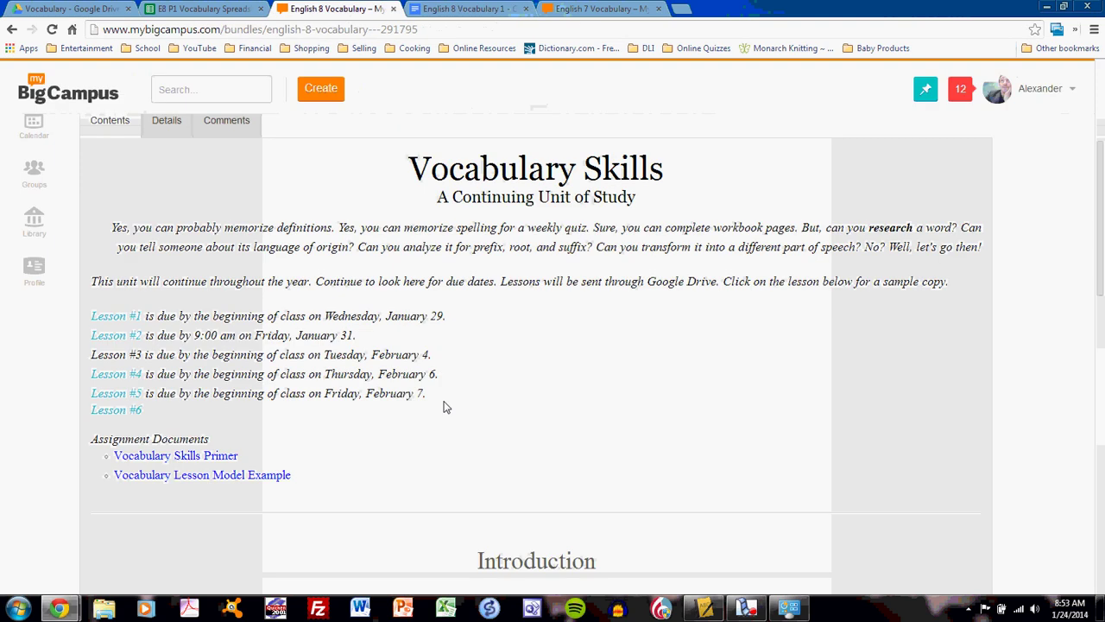
{"action": "scroll", "coordinate": [444, 406], "scroll_direction": "down", "scroll_amount": 1}
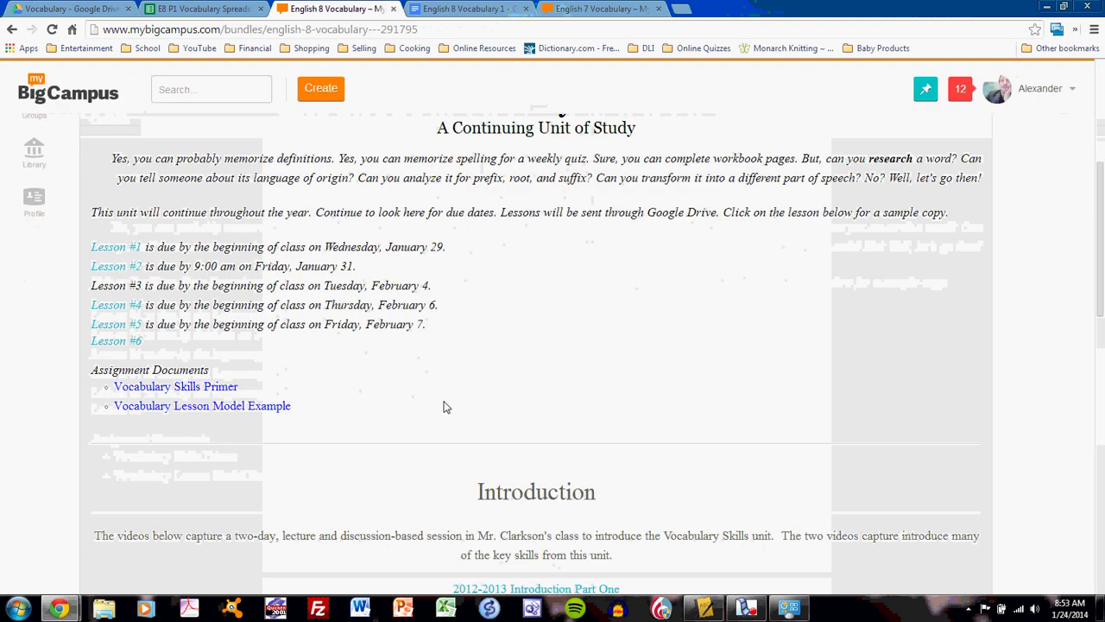
{"action": "right_click", "coordinate": [199, 392]}
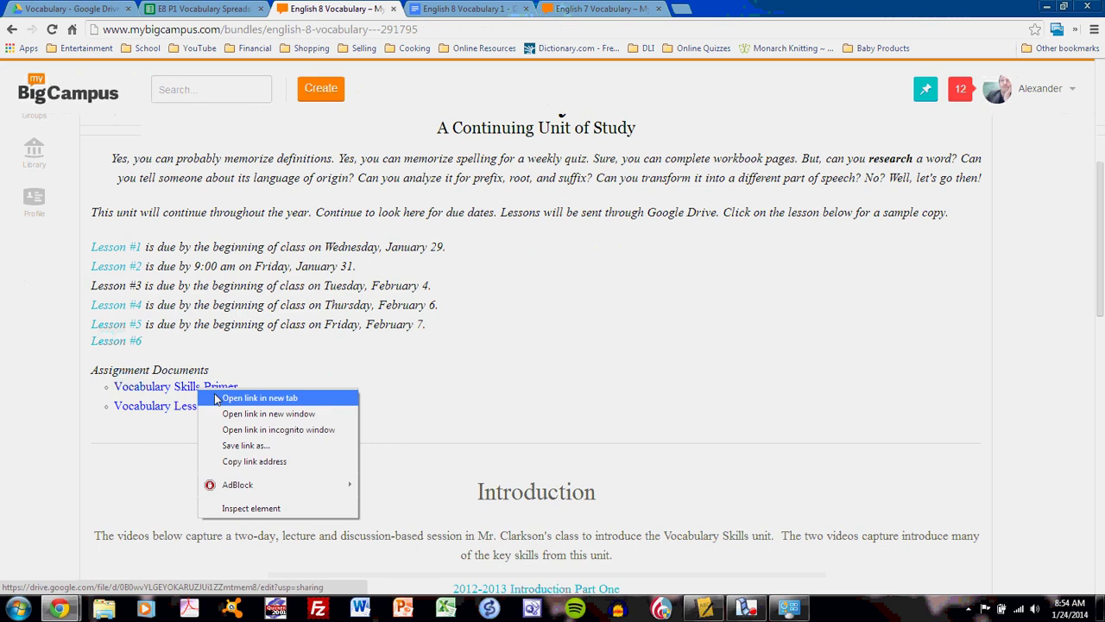
{"action": "left_click", "coordinate": [226, 396]}
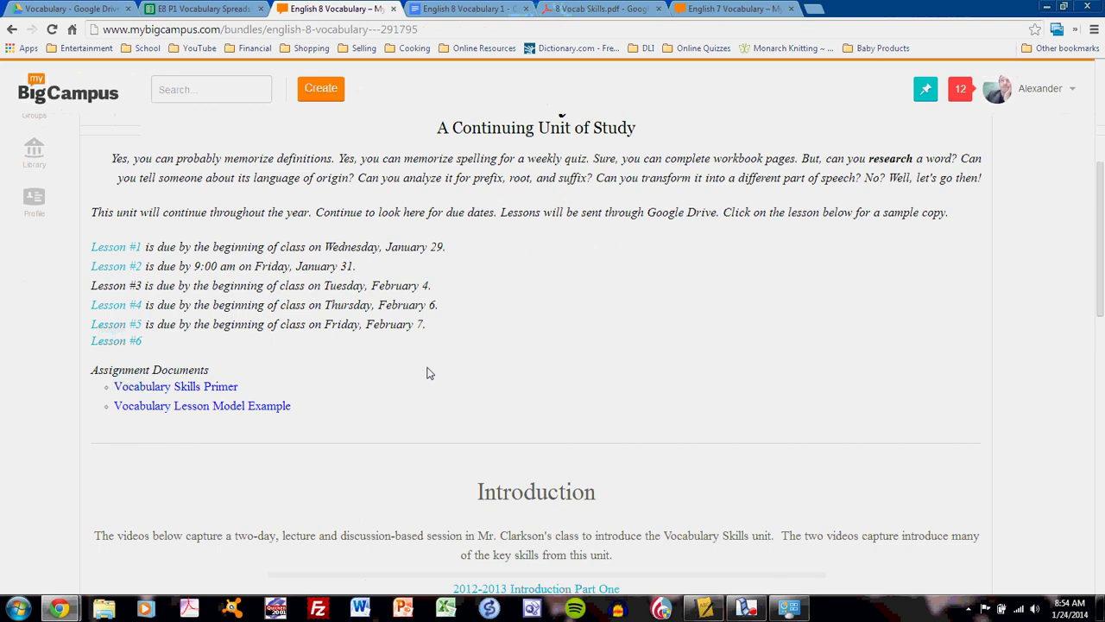
{"action": "right_click", "coordinate": [279, 415]}
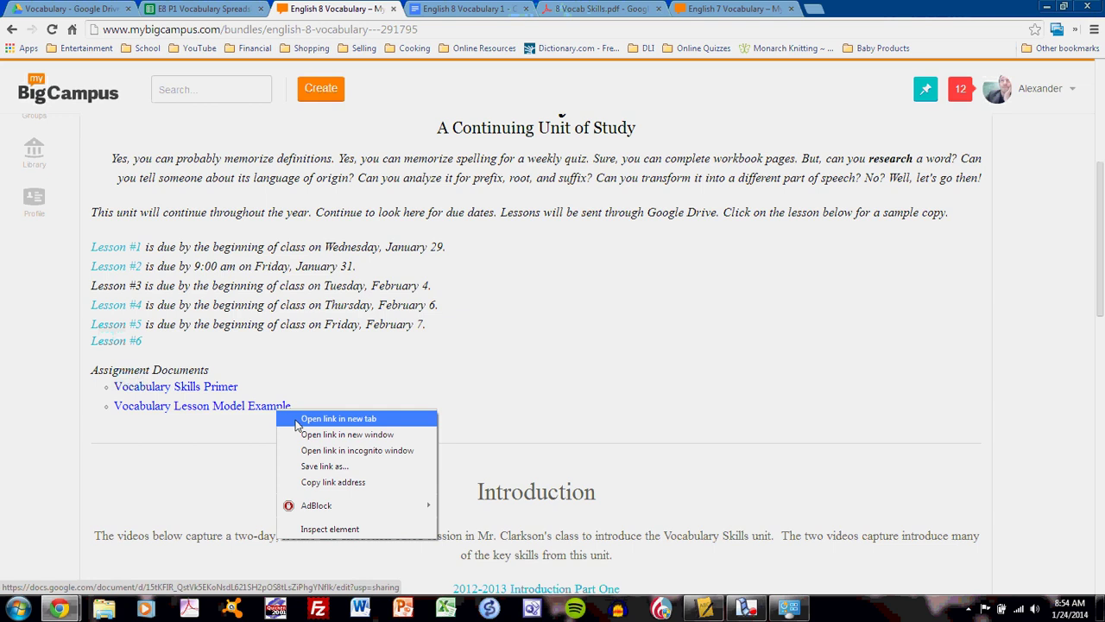
{"action": "left_click", "coordinate": [297, 422]}
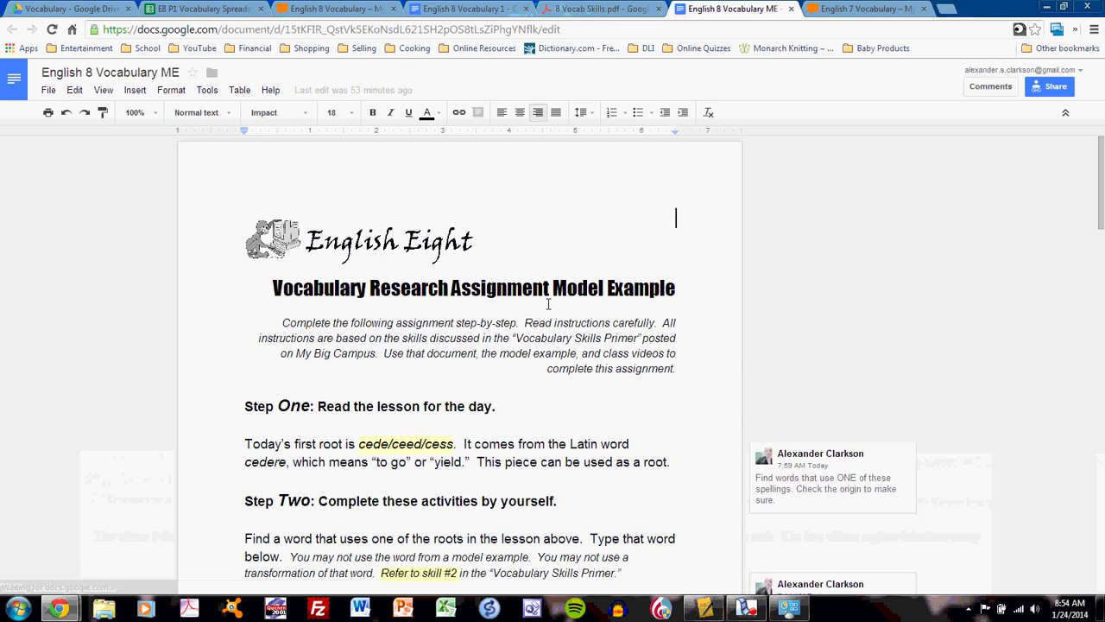
Review Step One and the start of Step Two in the model example, bringing up the comment on the cede/ceed/cess root
{"action": "scroll", "coordinate": [548, 304], "scroll_direction": "down", "scroll_amount": 1}
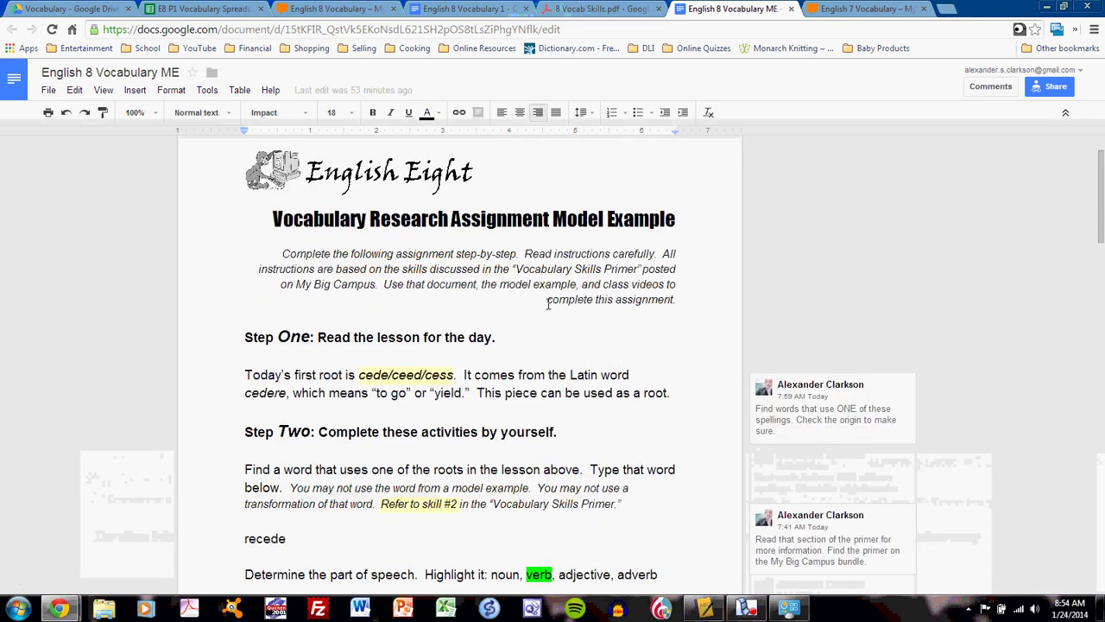
{"action": "left_click", "coordinate": [783, 412]}
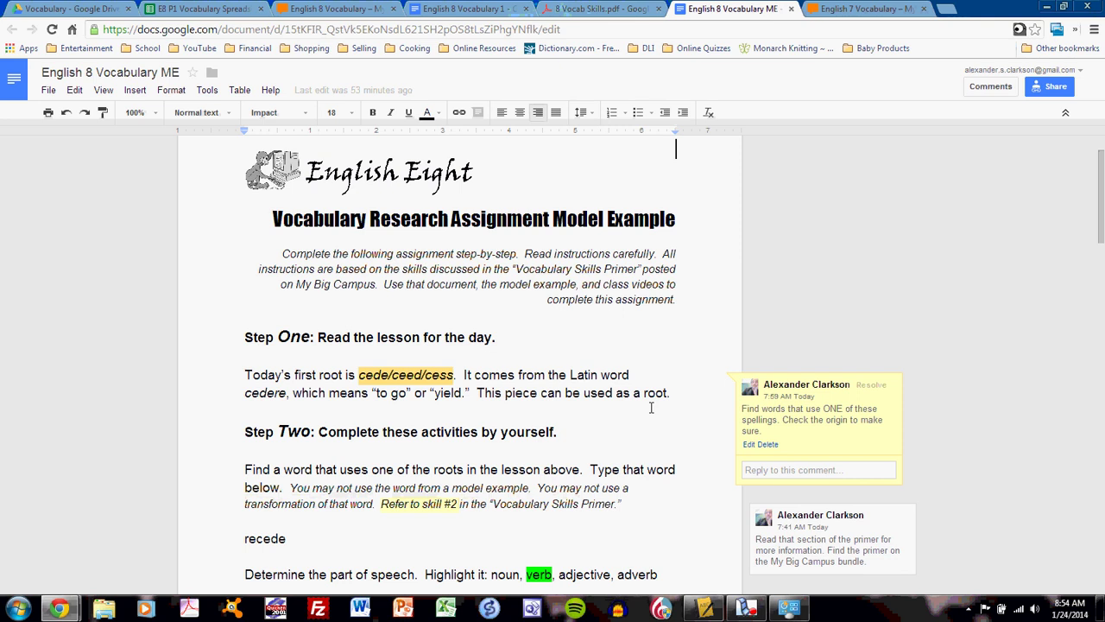
{"action": "scroll", "coordinate": [651, 406], "scroll_direction": "down", "scroll_amount": 3}
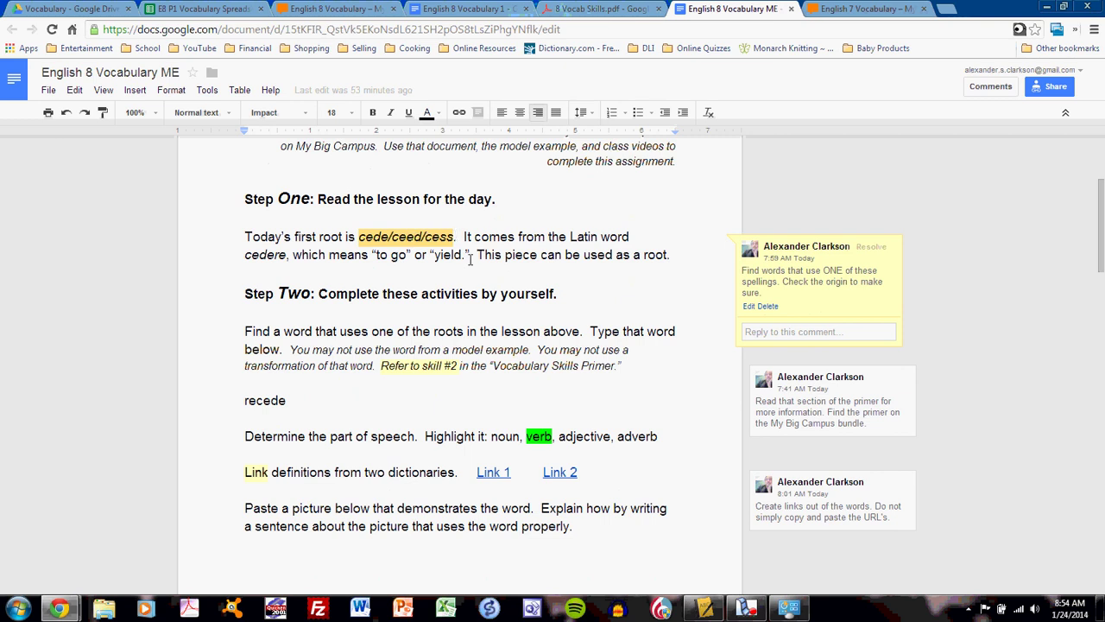
{"action": "scroll", "coordinate": [466, 267], "scroll_direction": "down", "scroll_amount": 3}
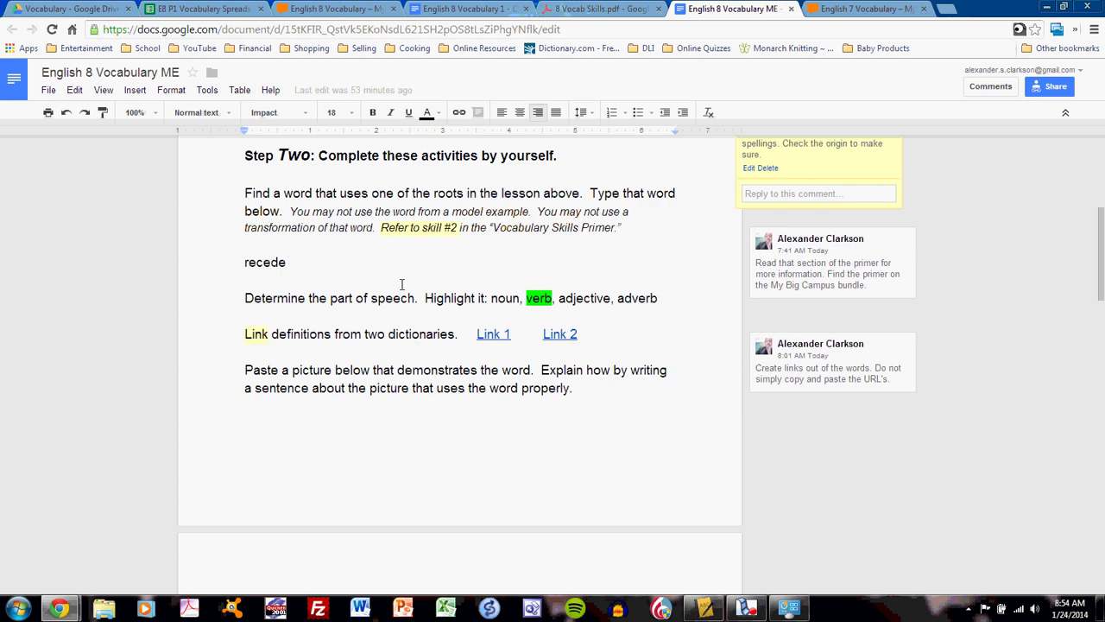
{"action": "scroll", "coordinate": [401, 283], "scroll_direction": "up", "scroll_amount": 2}
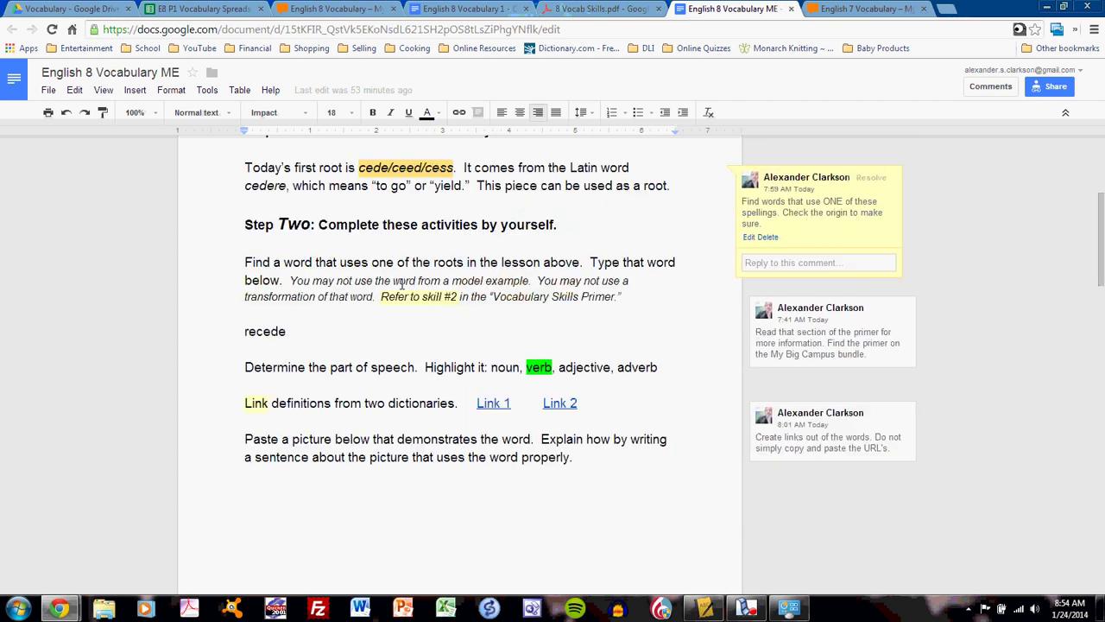
Point out the model answer "recede" by selecting it, and the highlighted part of speech "verb" in Step Two
{"action": "left_click", "coordinate": [291, 331]}
{"action": "double_click", "coordinate": [263, 331]}
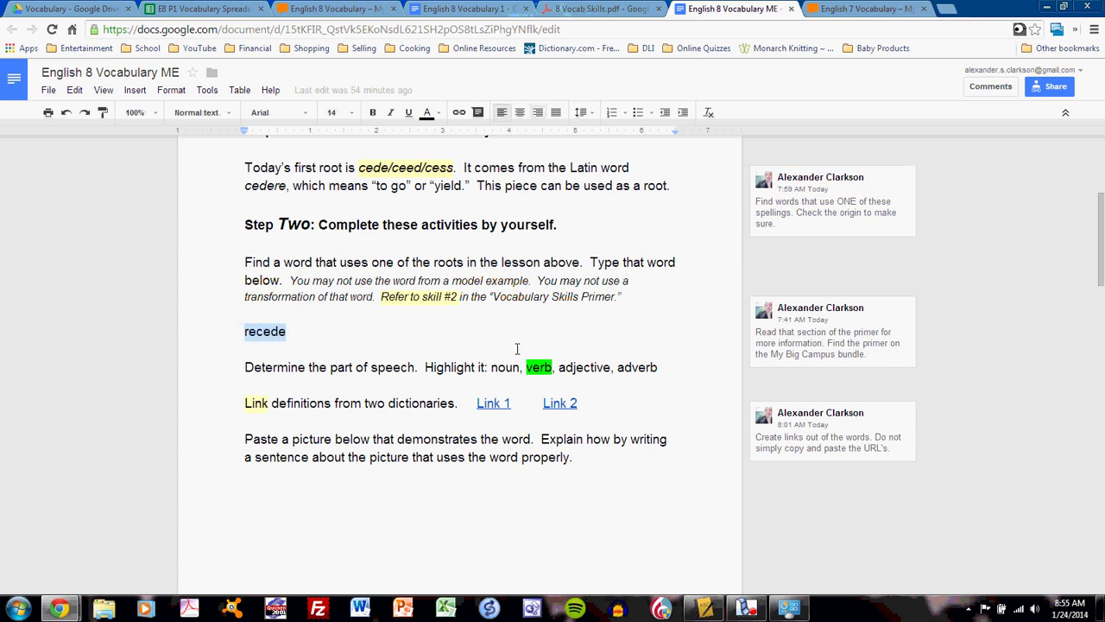
{"action": "left_click", "coordinate": [540, 367]}
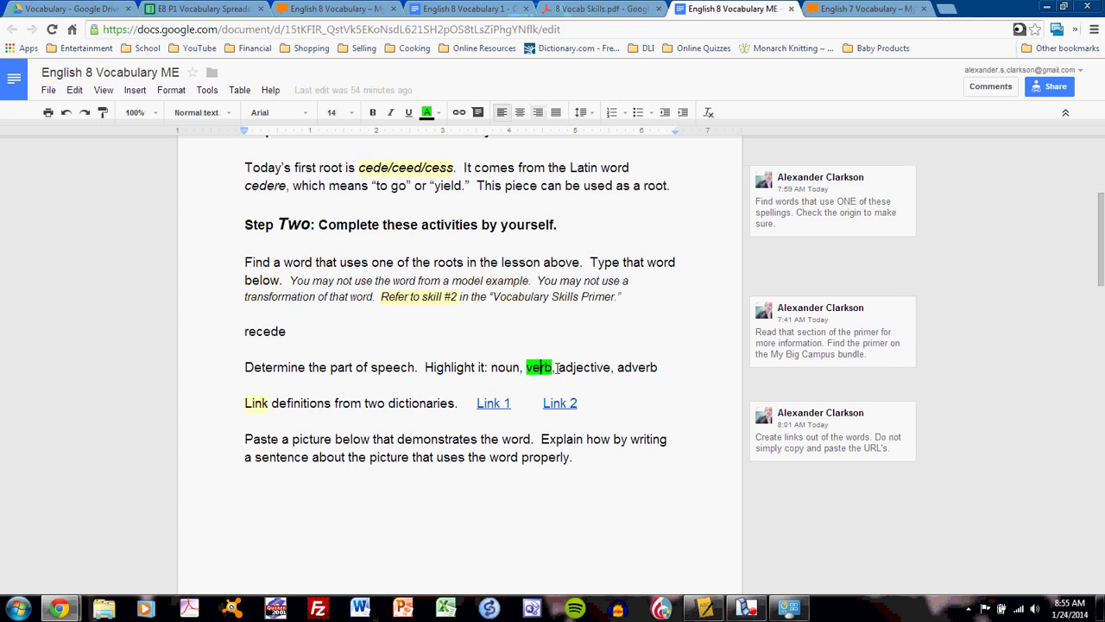
{"action": "scroll", "coordinate": [557, 368], "scroll_direction": "down", "scroll_amount": 1}
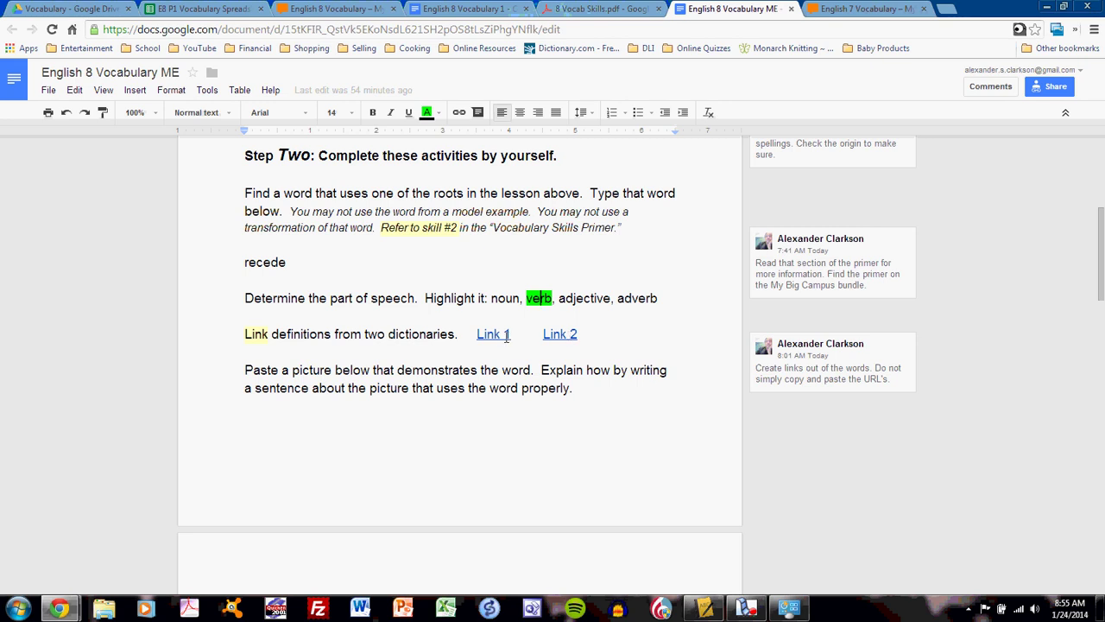
Examine the model example's picture, its caption sentence using "receding", and the origin sentence below it
{"action": "scroll", "coordinate": [499, 338], "scroll_direction": "down", "scroll_amount": 3}
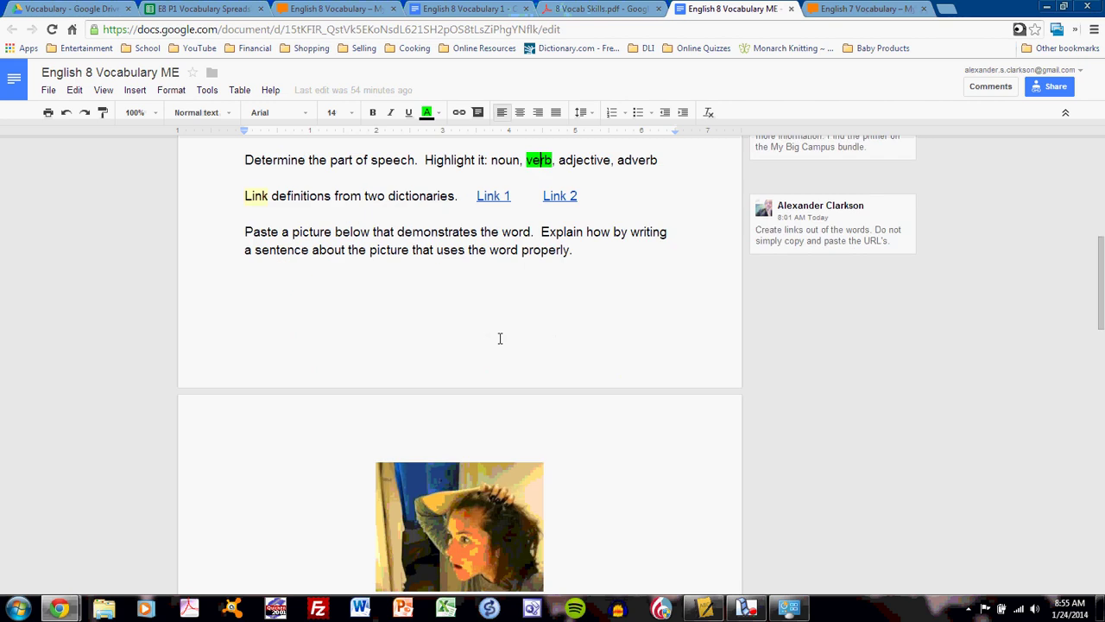
{"action": "scroll", "coordinate": [499, 337], "scroll_direction": "down", "scroll_amount": 3}
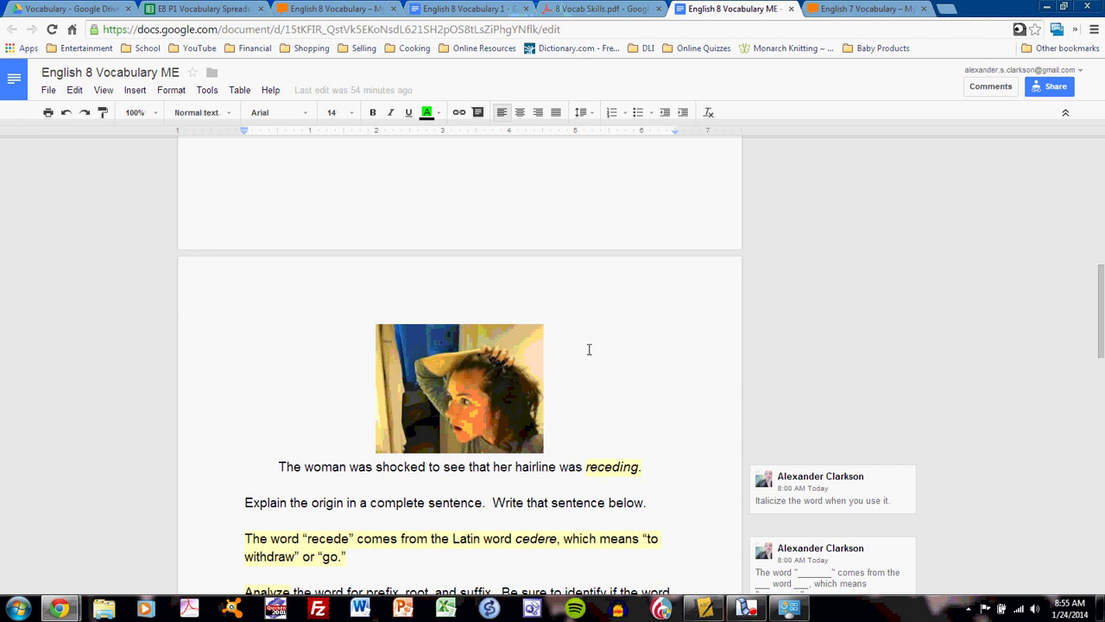
{"action": "scroll", "coordinate": [589, 349], "scroll_direction": "down", "scroll_amount": 1}
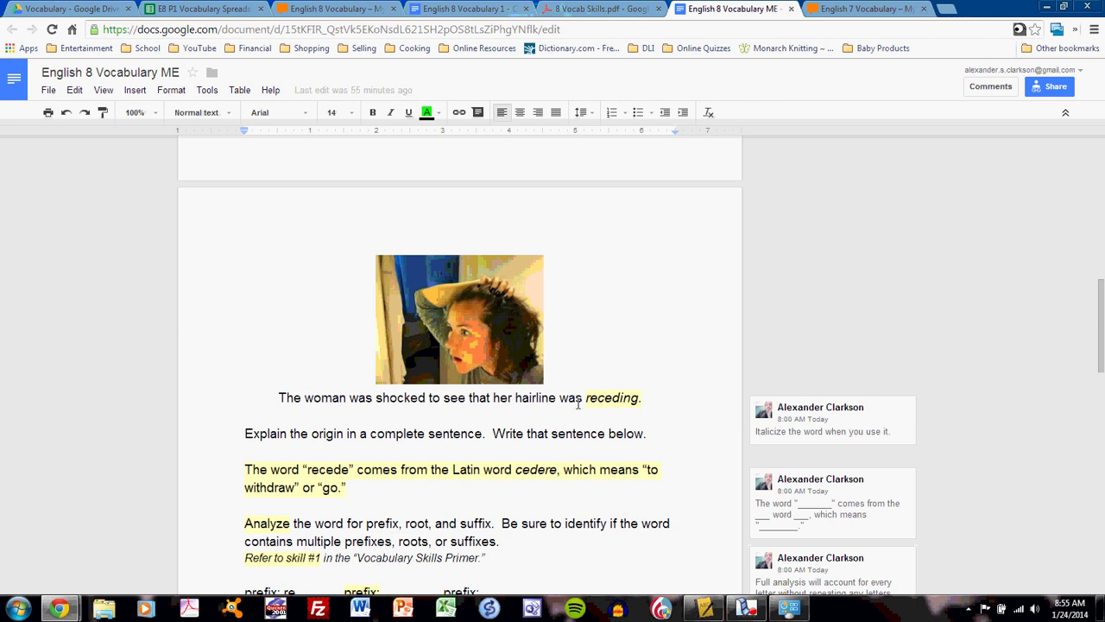
{"action": "scroll", "coordinate": [580, 403], "scroll_direction": "up", "scroll_amount": 1}
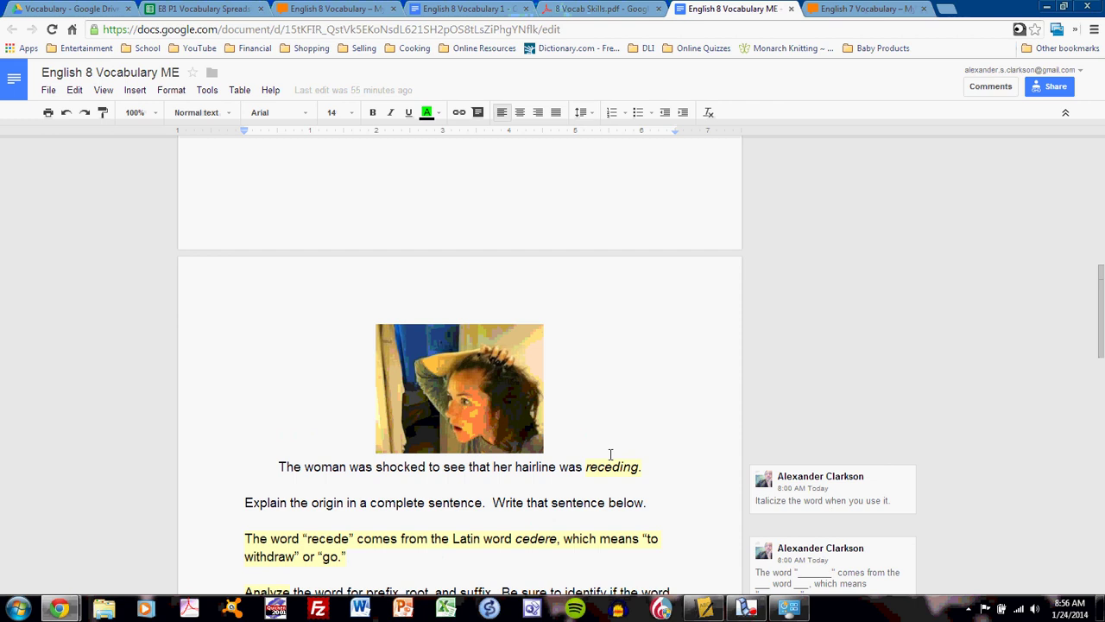
{"action": "scroll", "coordinate": [611, 454], "scroll_direction": "down", "scroll_amount": 2}
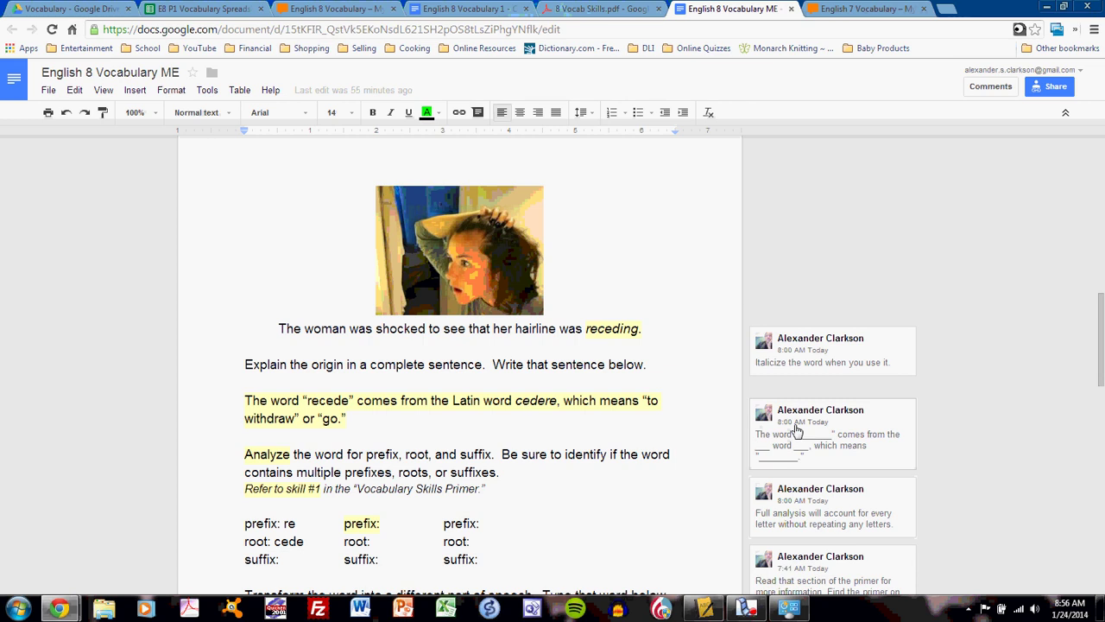
Bring up the comment on the origin sentence and review the prefix/root/suffix analysis, word transformation and context-clue sentence
{"action": "left_click", "coordinate": [753, 443]}
{"action": "scroll", "coordinate": [683, 424], "scroll_direction": "down", "scroll_amount": 1}
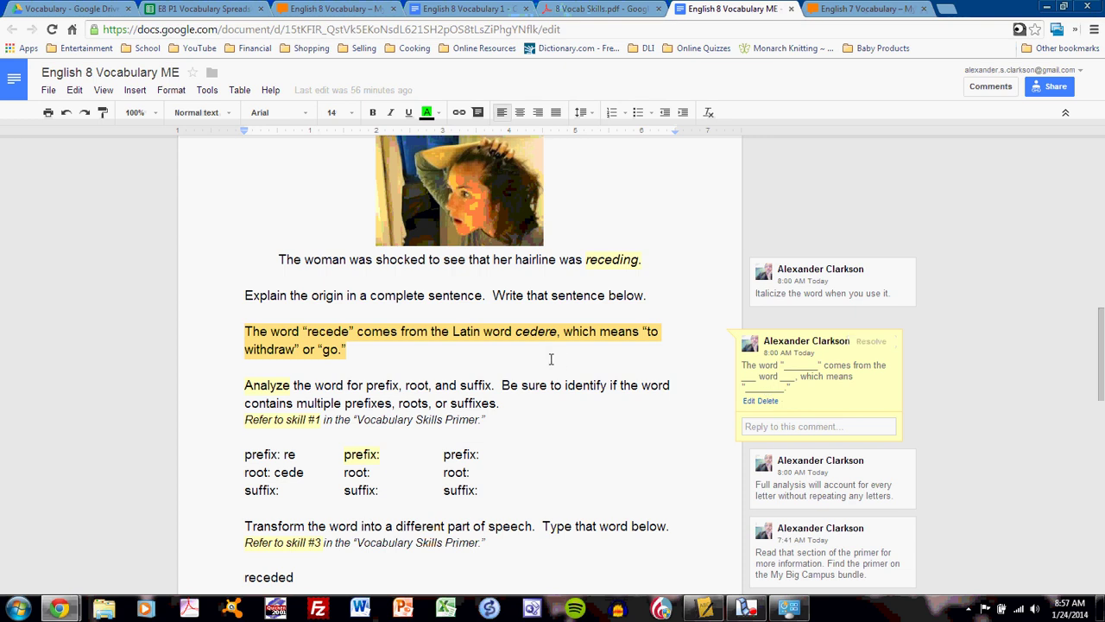
{"action": "scroll", "coordinate": [551, 359], "scroll_direction": "down", "scroll_amount": 3}
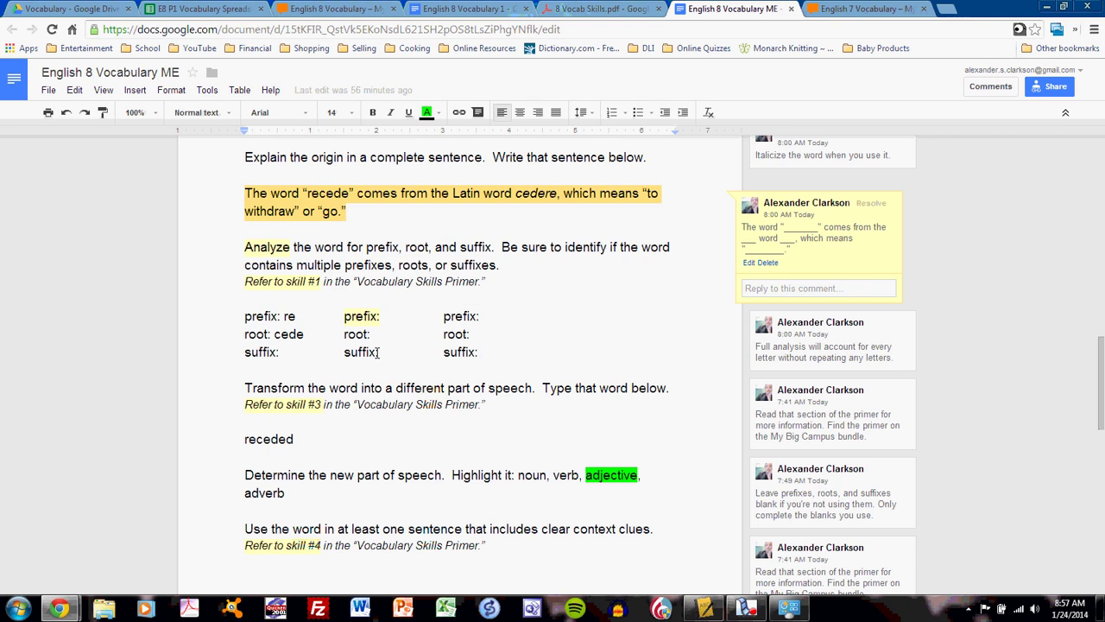
{"action": "scroll", "coordinate": [434, 377], "scroll_direction": "down", "scroll_amount": 2}
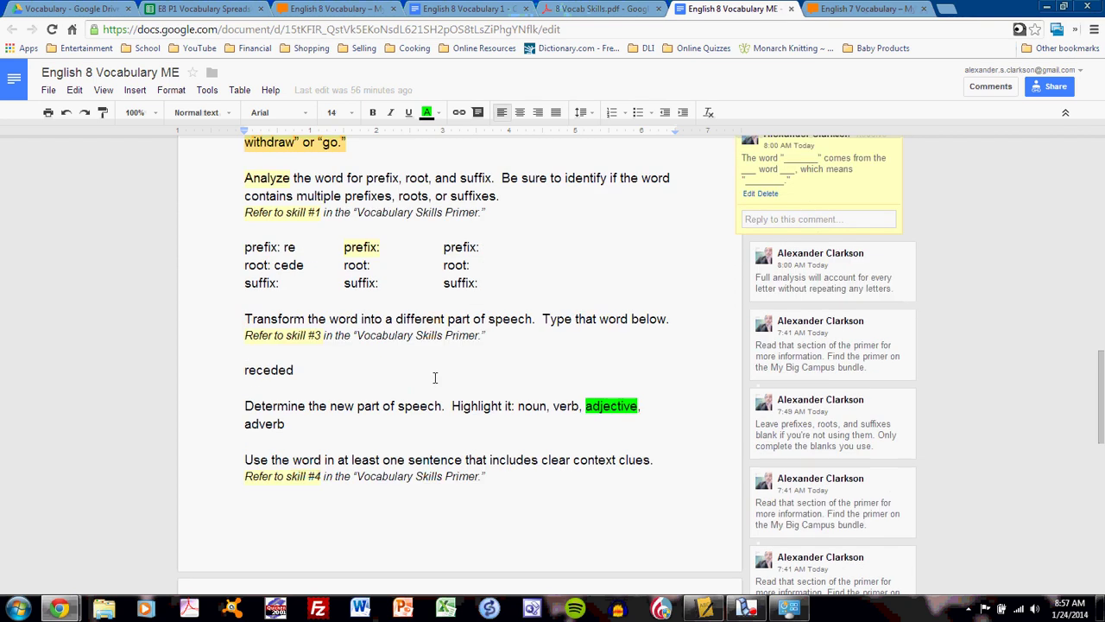
{"action": "scroll", "coordinate": [434, 377], "scroll_direction": "up", "scroll_amount": 3}
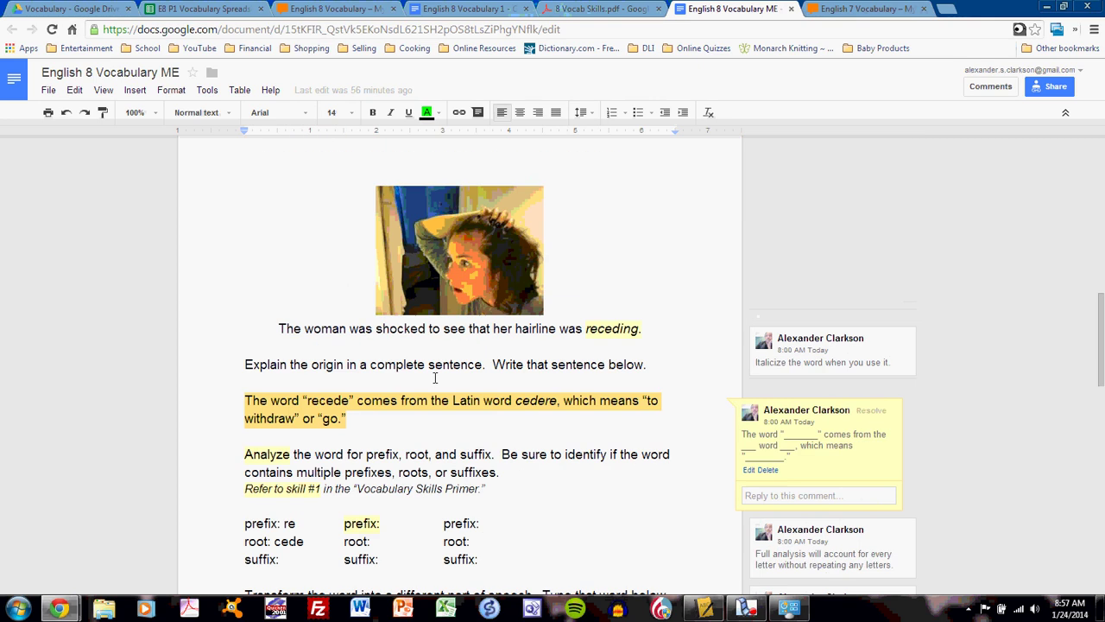
{"action": "scroll", "coordinate": [435, 378], "scroll_direction": "down", "scroll_amount": 5}
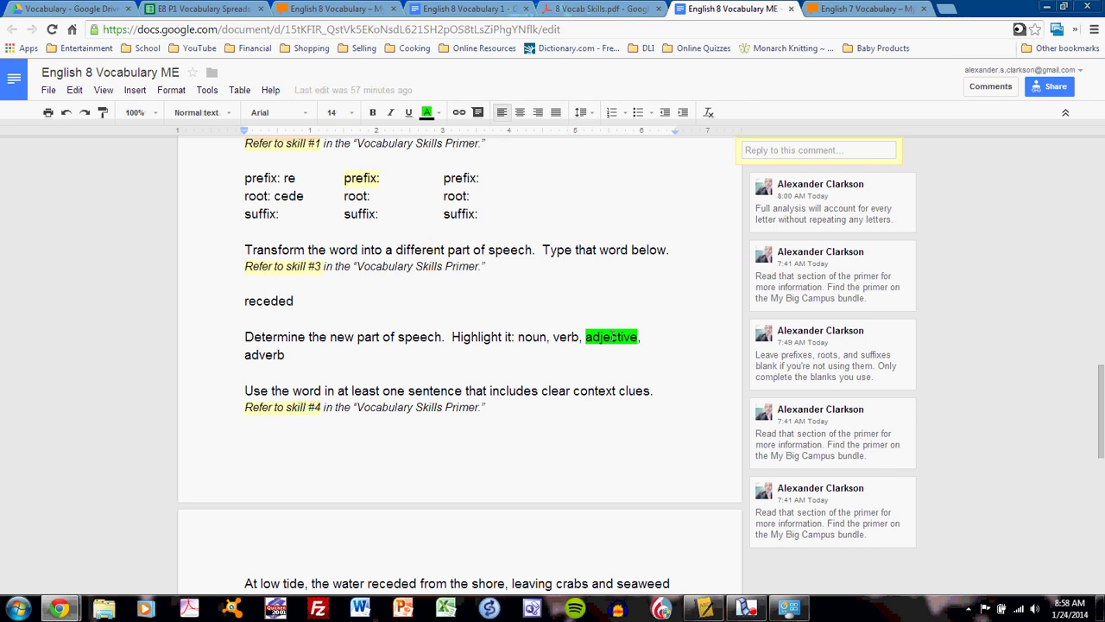
{"action": "scroll", "coordinate": [611, 337], "scroll_direction": "down", "scroll_amount": 1}
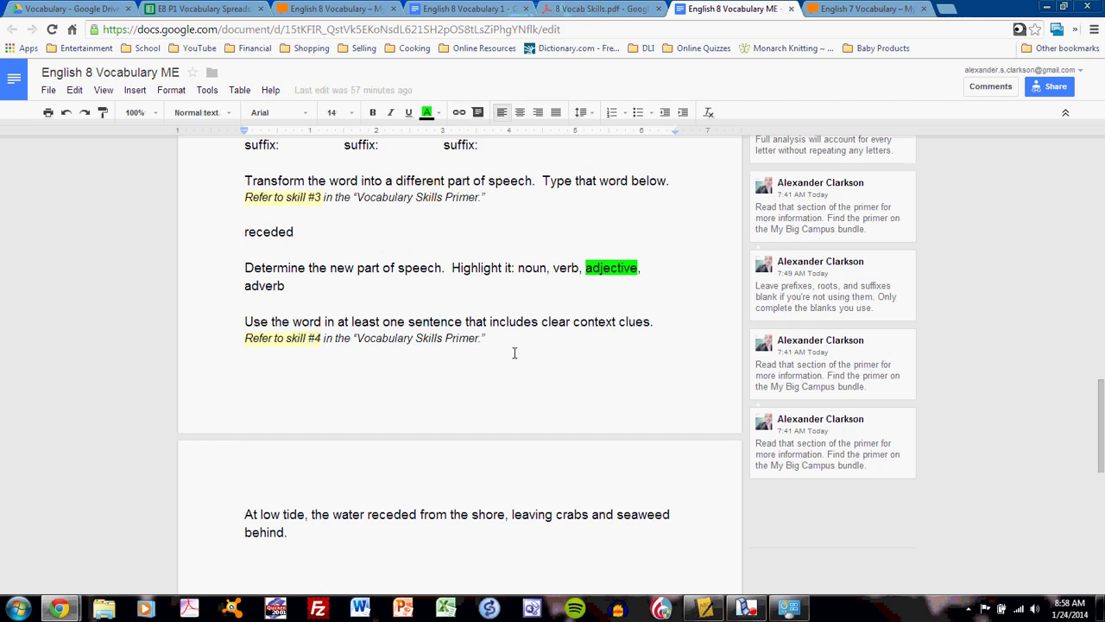
Italicize the word "receded" in the model example's context-clue sentence about low tide
{"action": "scroll", "coordinate": [514, 352], "scroll_direction": "down", "scroll_amount": 1}
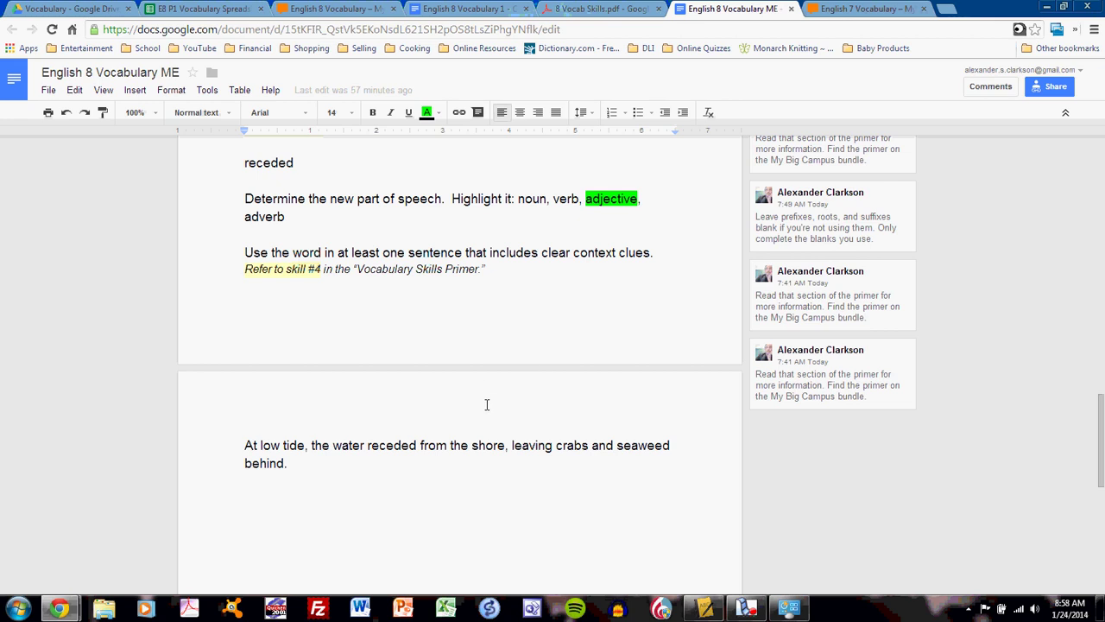
{"action": "double_click", "coordinate": [397, 446]}
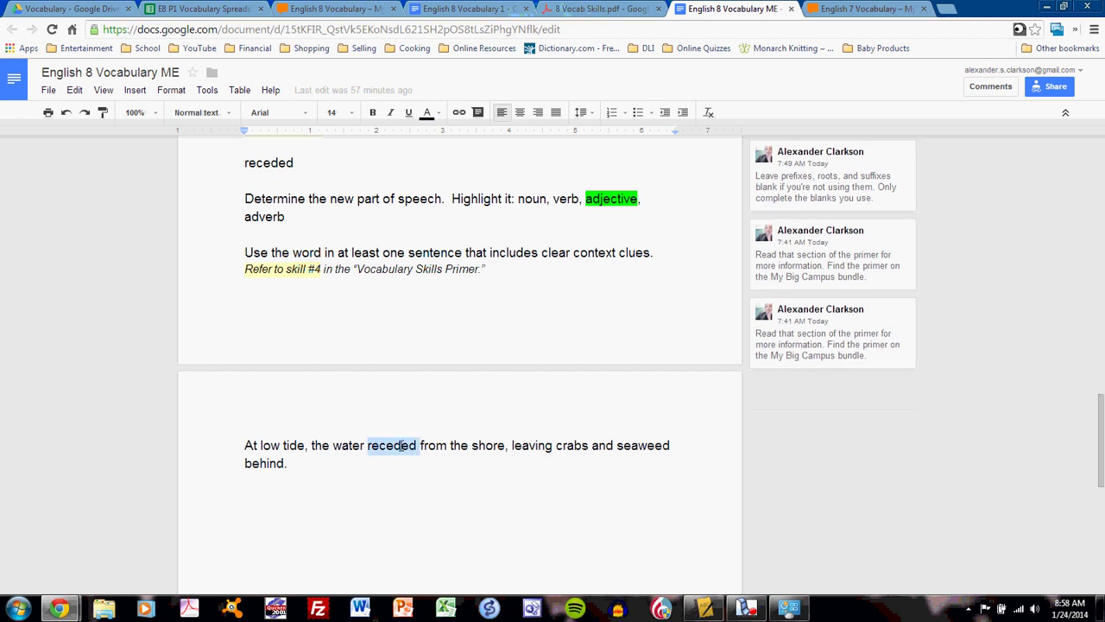
{"action": "key", "text": "ctrl+i"}
{"action": "left_click", "coordinate": [427, 475]}
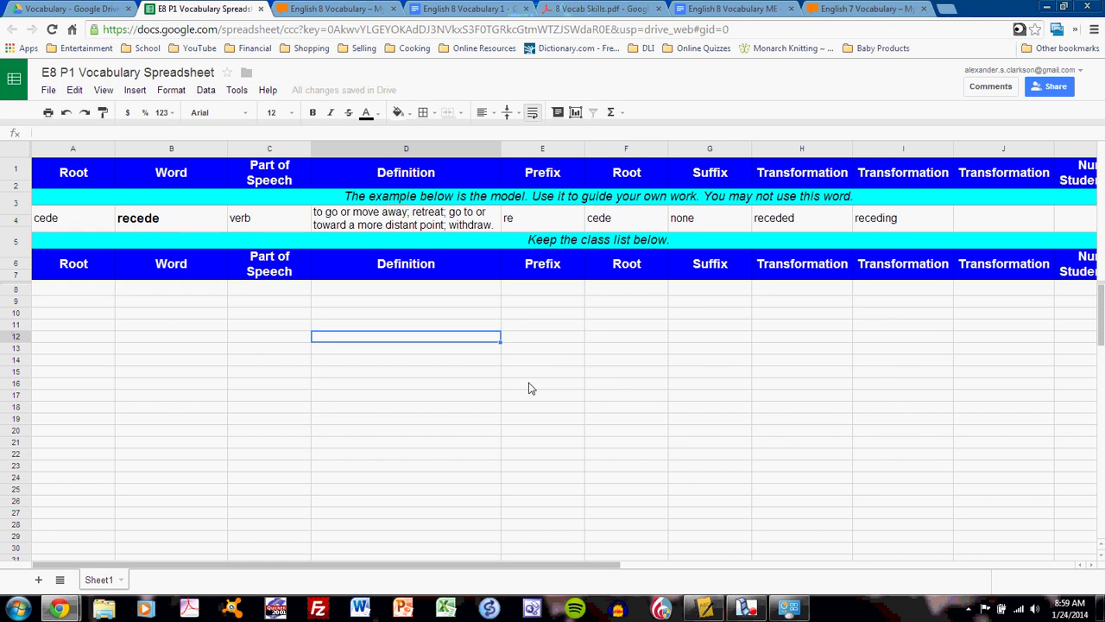
Examine the vocabulary spreadsheet's "recede" model row and its column headings, from Root through Number of Students/Groups
{"action": "left_click", "coordinate": [59, 221]}
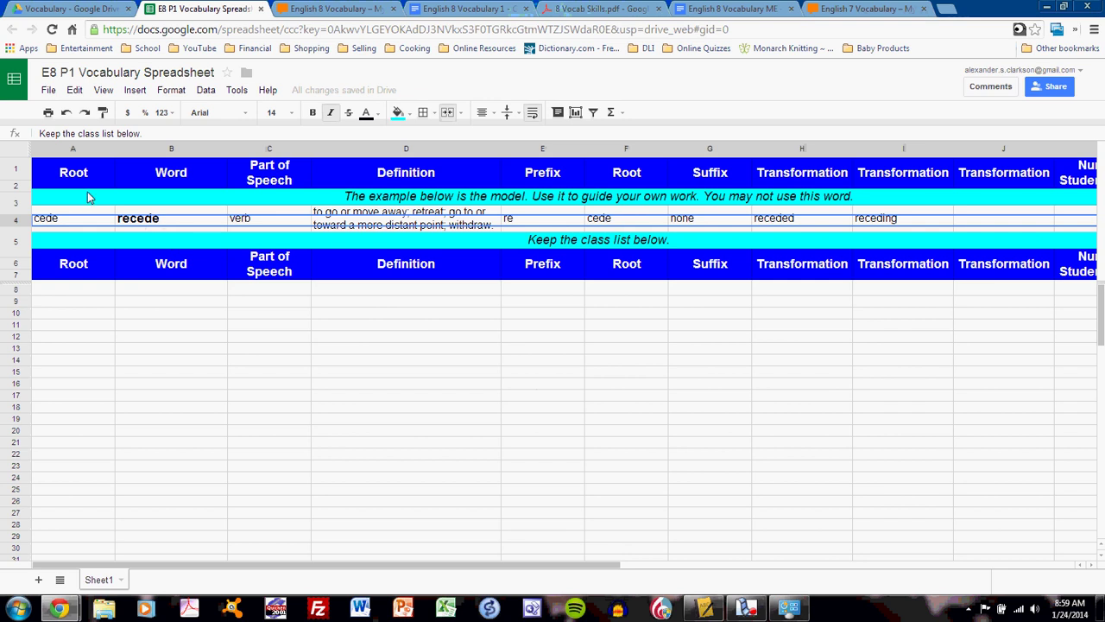
{"action": "left_click", "coordinate": [173, 181]}
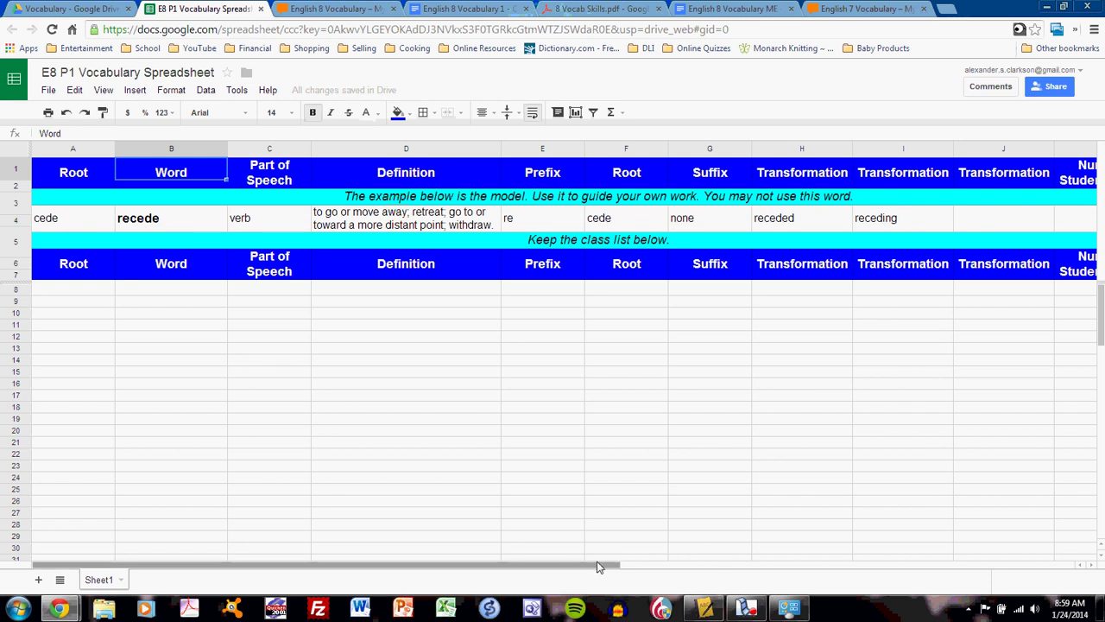
{"action": "left_click_drag", "start_coordinate": [598, 565], "coordinate": [730, 573]}
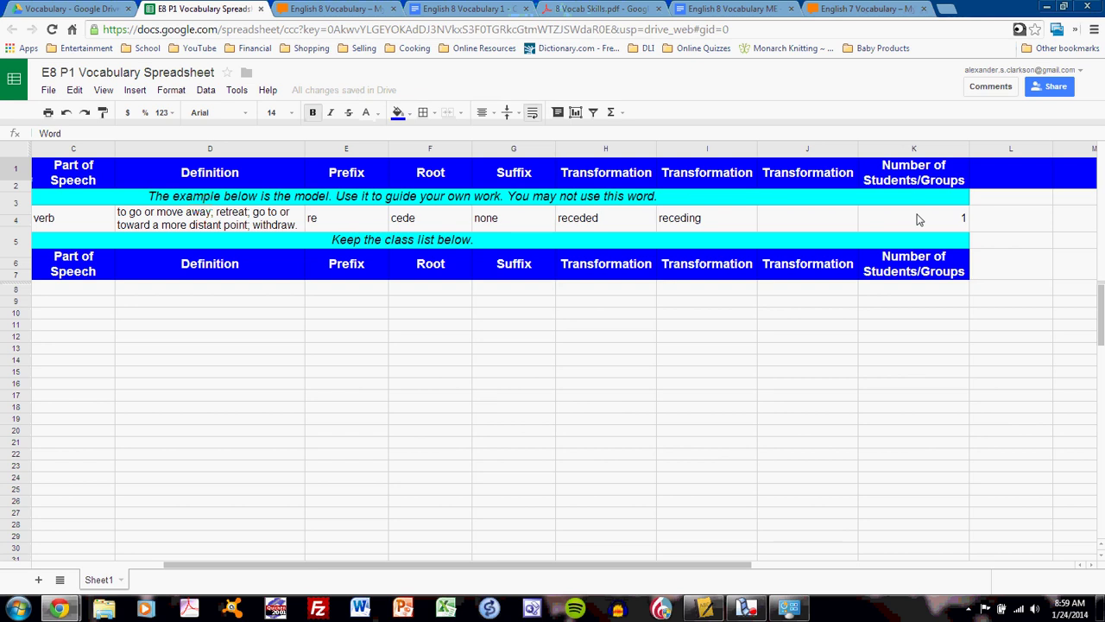
{"action": "left_click_drag", "start_coordinate": [917, 220], "coordinate": [922, 229]}
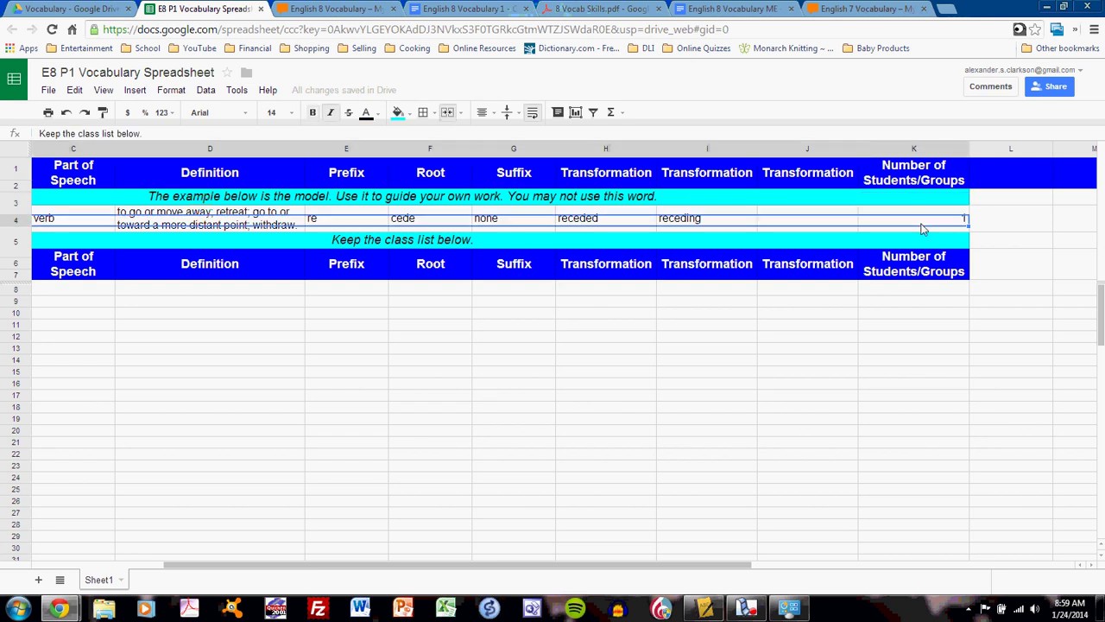
{"action": "left_click_drag", "start_coordinate": [739, 568], "coordinate": [594, 570]}
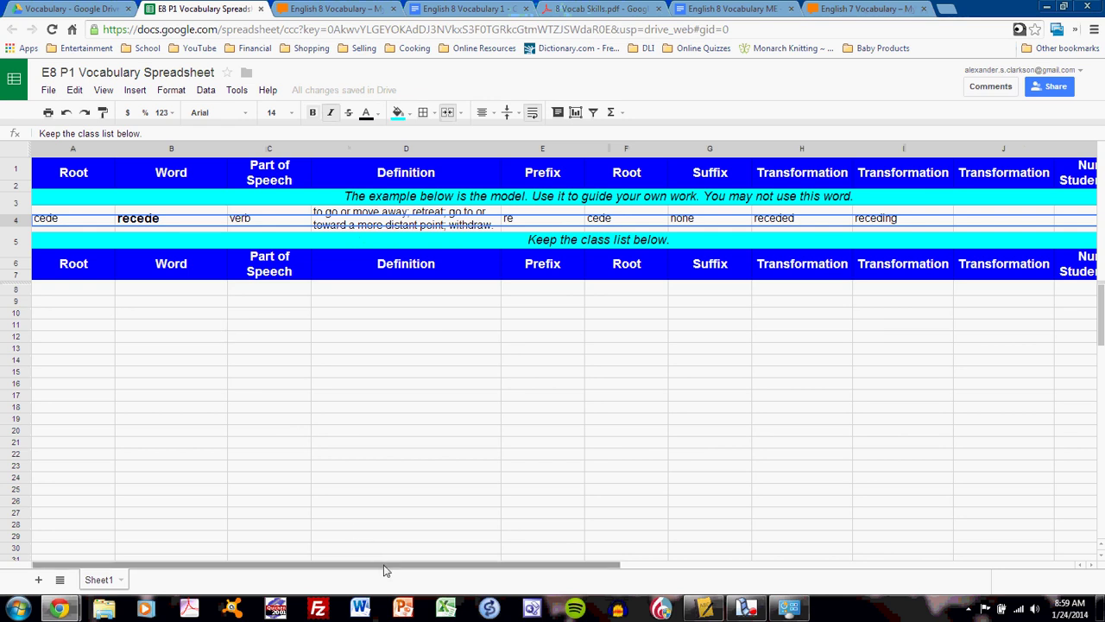
{"action": "left_click_drag", "start_coordinate": [383, 567], "coordinate": [725, 581]}
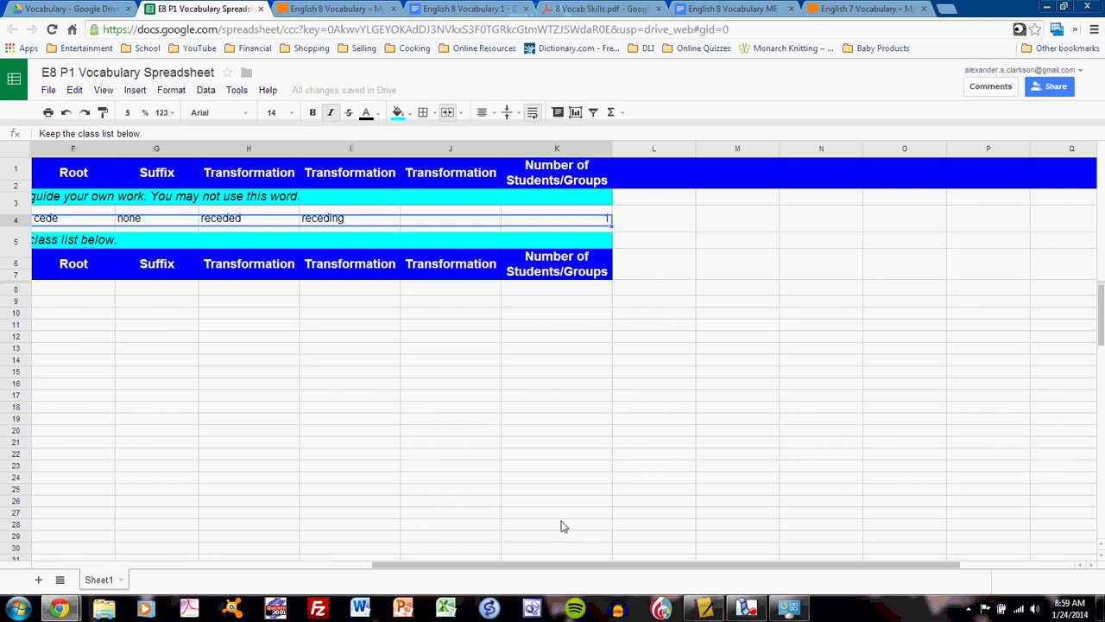
{"action": "left_click_drag", "start_coordinate": [556, 570], "coordinate": [154, 570]}
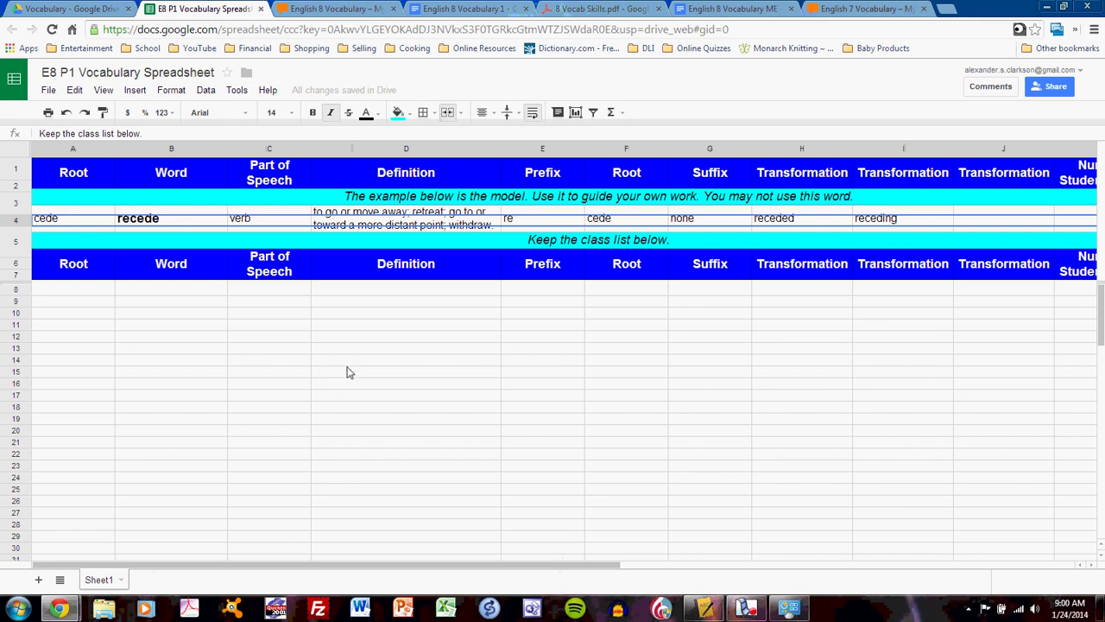
Return to the English 8 Vocabulary 1 assignment and review the Step Three partner activities and the Step Two tasks above them
{"action": "left_click", "coordinate": [474, 11]}
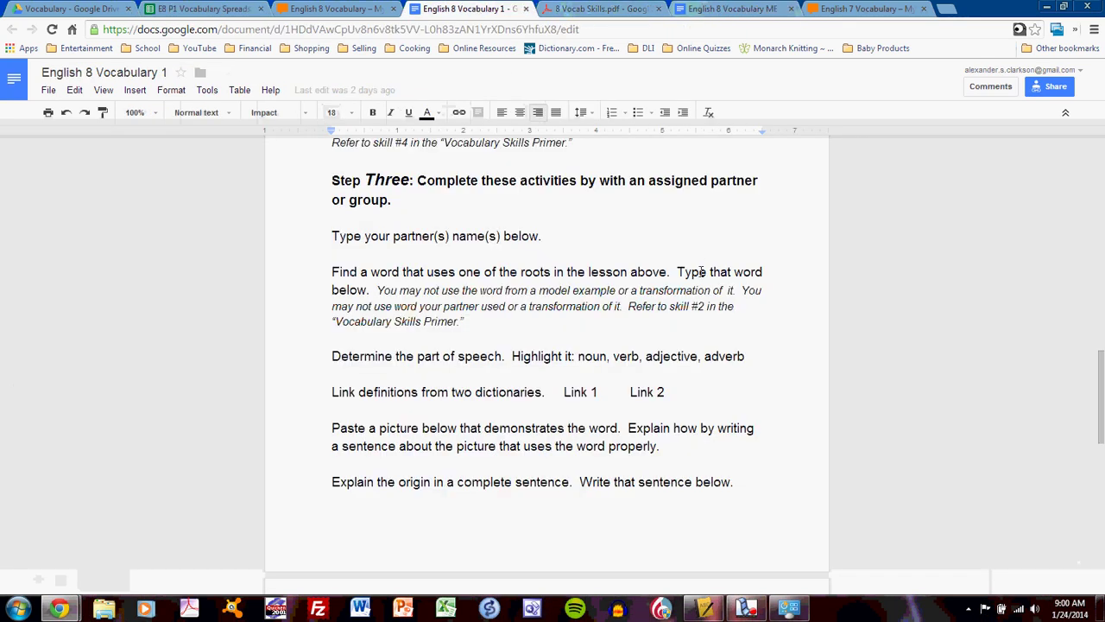
{"action": "scroll", "coordinate": [701, 272], "scroll_direction": "up", "scroll_amount": 3}
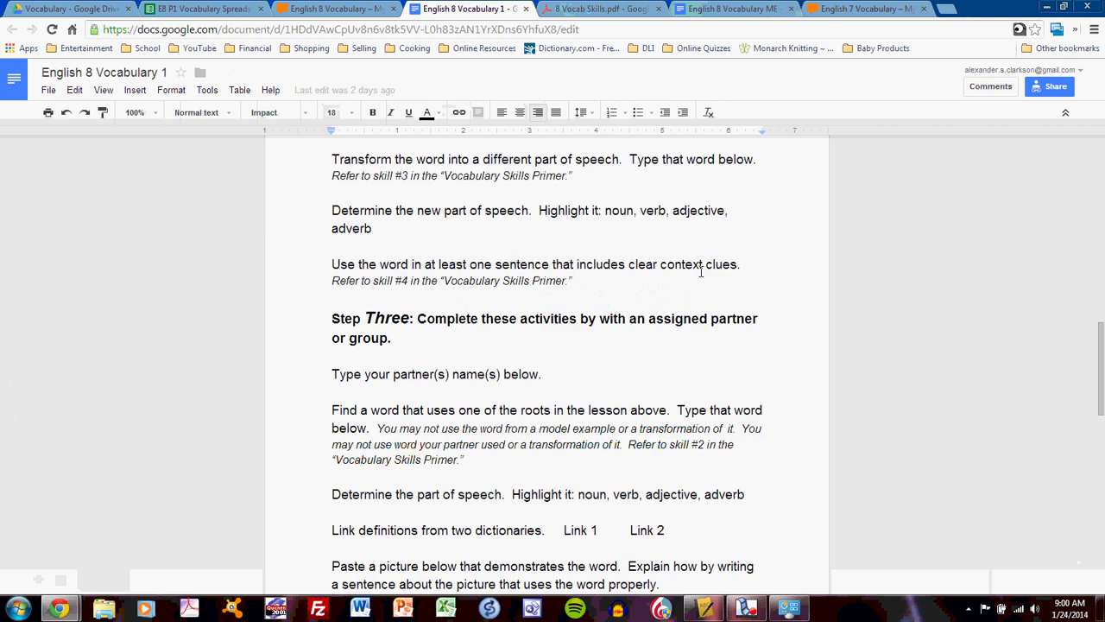
{"action": "scroll", "coordinate": [701, 272], "scroll_direction": "up", "scroll_amount": 5}
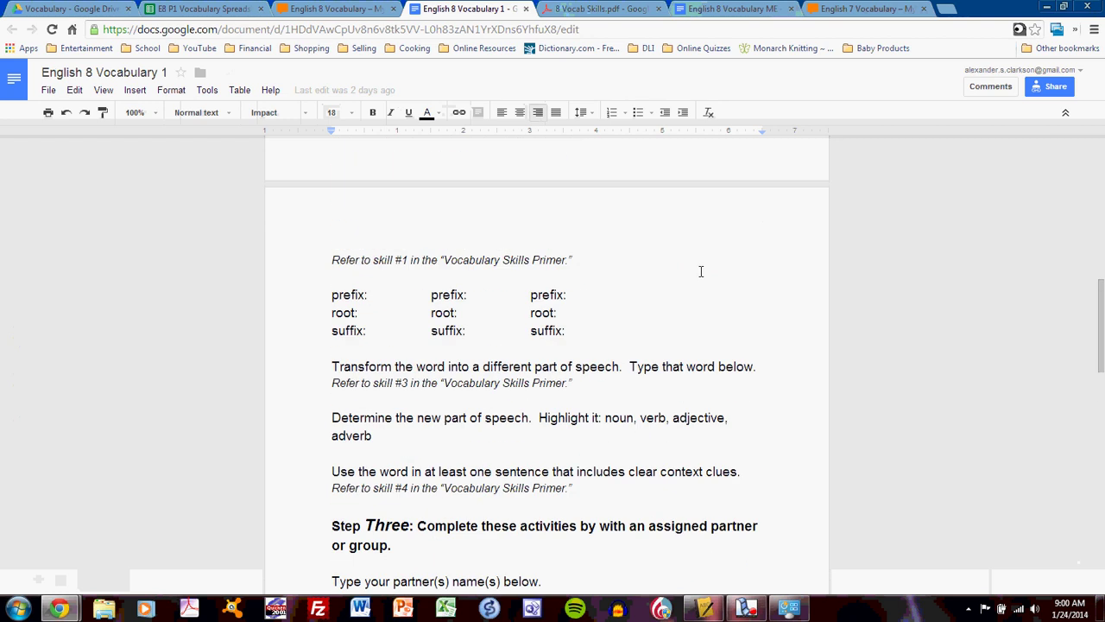